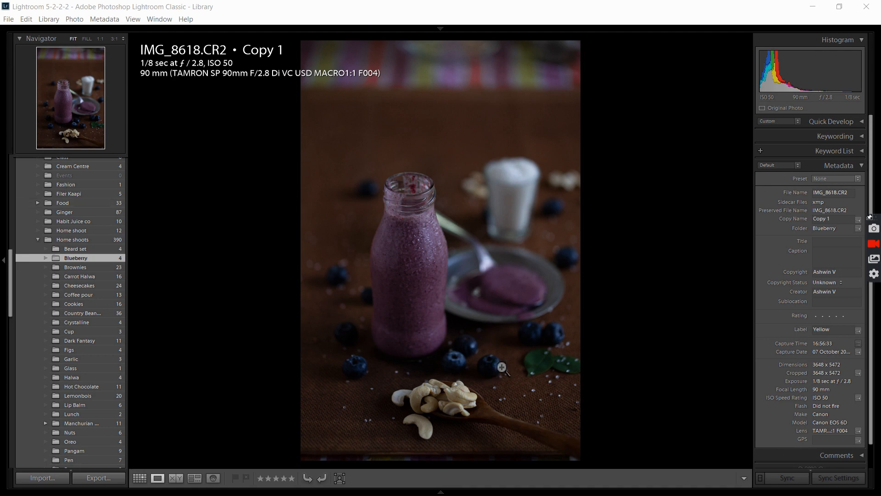
- Start cropping the bottle photo in the Develop module with the 4 x 5 / 8 x 10 aspect ratio
click(439, 29)
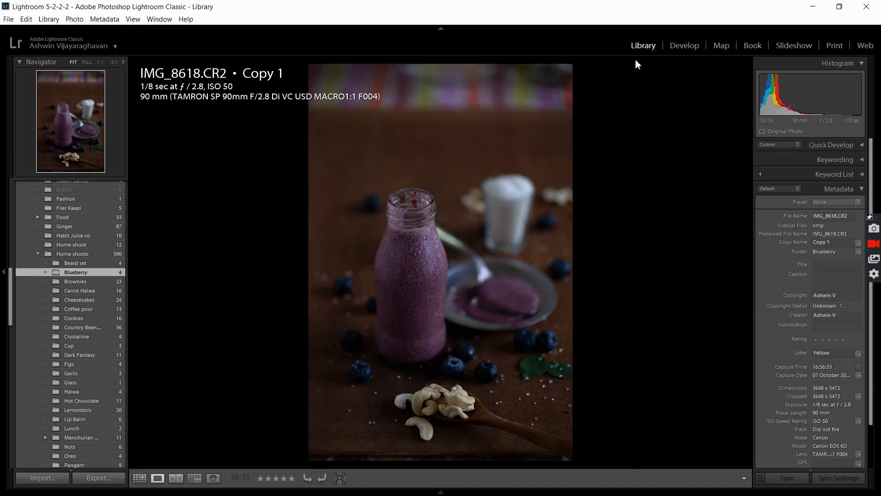
click(673, 42)
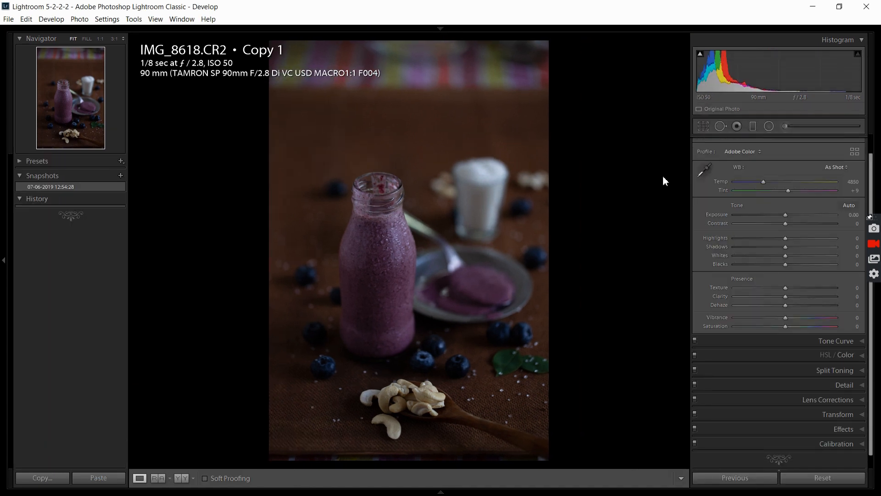
click(705, 127)
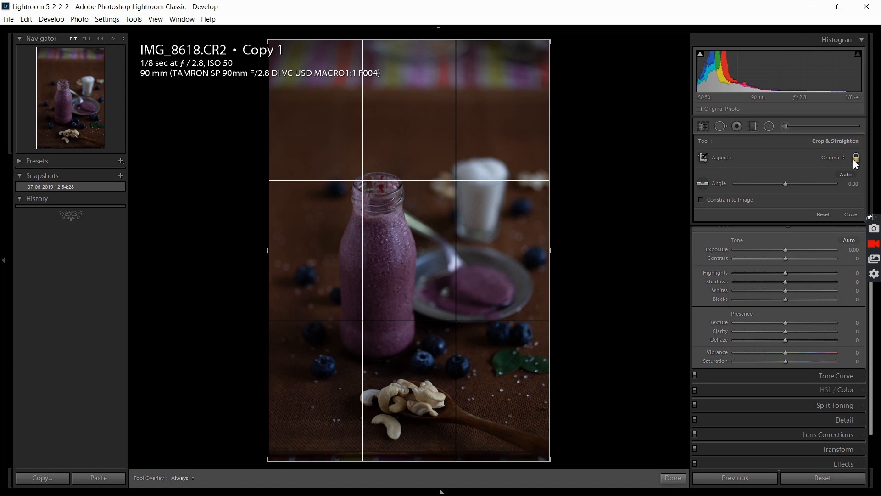
click(835, 157)
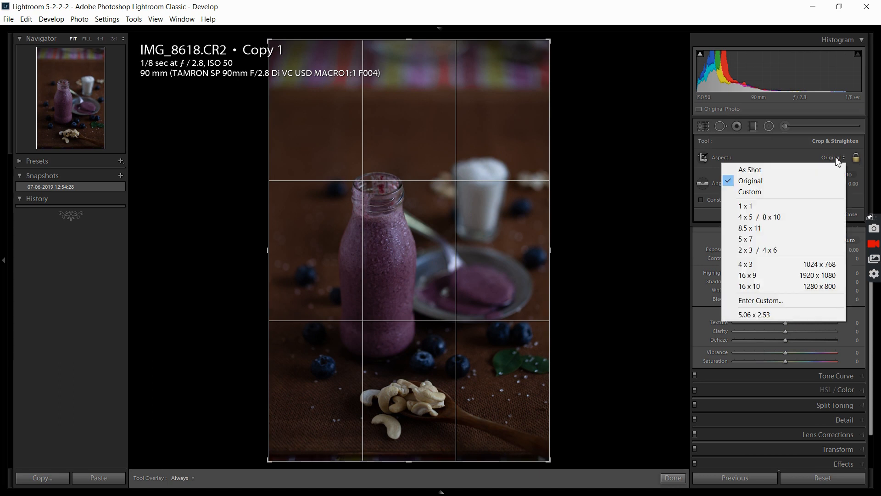
click(816, 219)
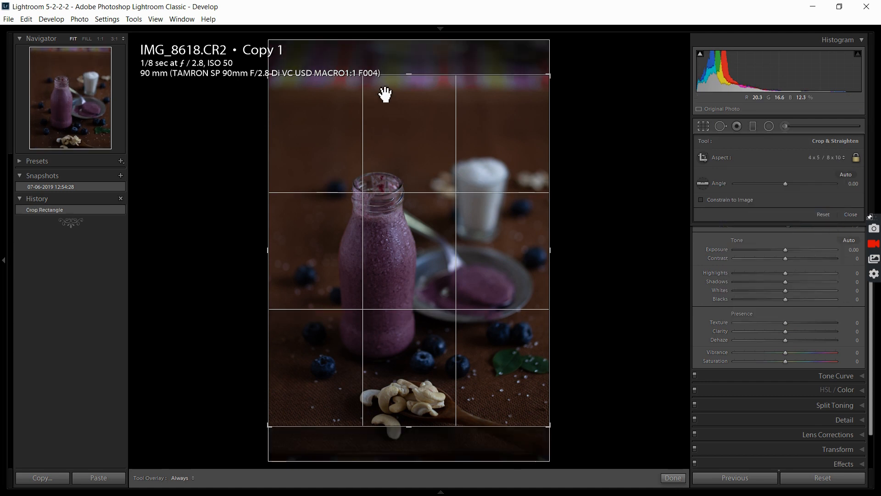
- Reposition the crop to exclude the striped fabric above the bottle while keeping the cashews below, and apply it
drag(413, 85, 415, 106)
drag(432, 189, 422, 172)
key(Return)
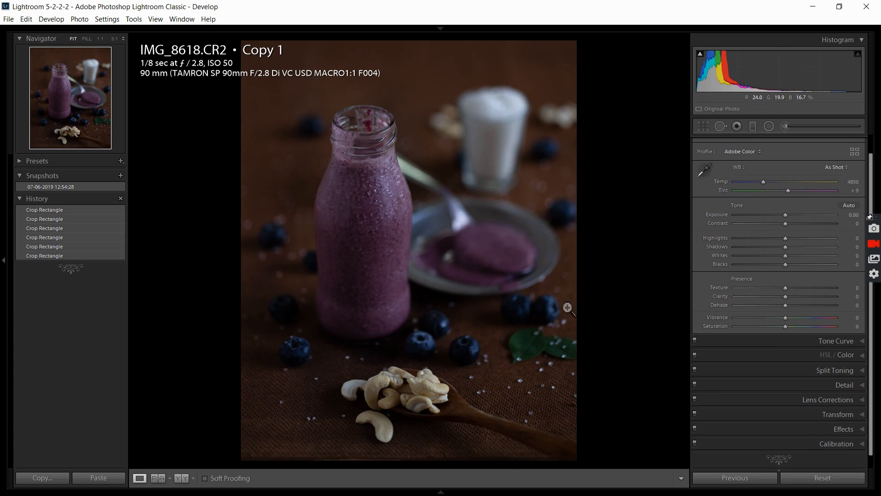
- Set the sharpening amount to 75 and inspect the neck of the smoothie bottle up close
scroll(775, 278, up, 1)
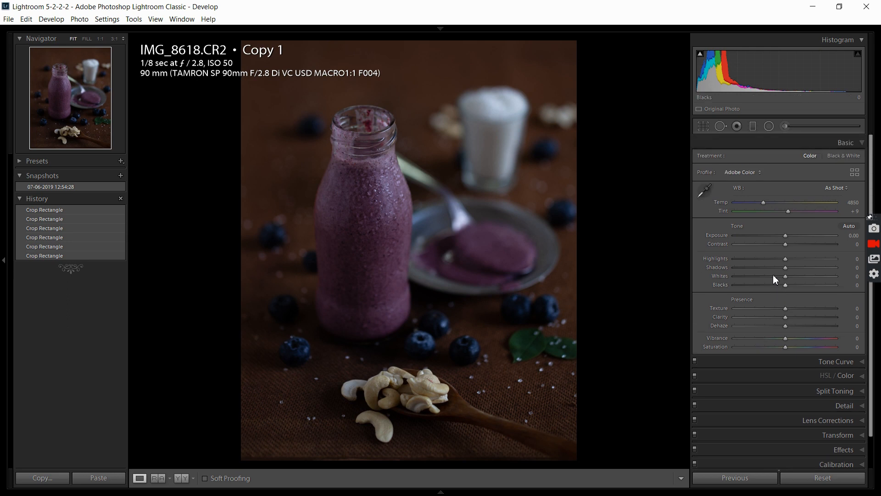
scroll(781, 377, down, 1)
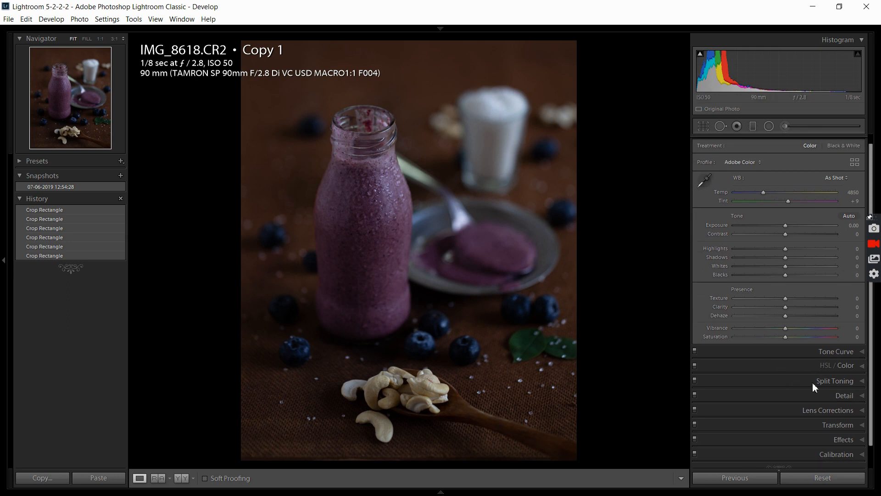
click(836, 394)
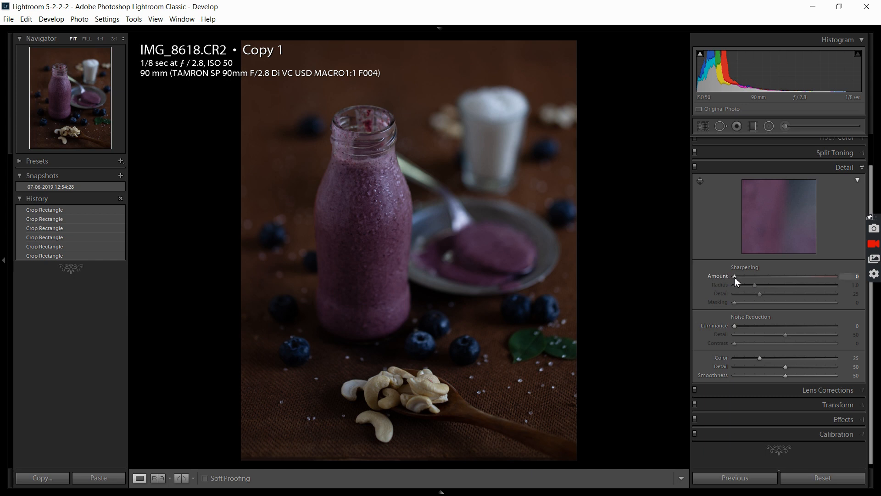
drag(735, 278, 745, 278)
drag(784, 285, 785, 285)
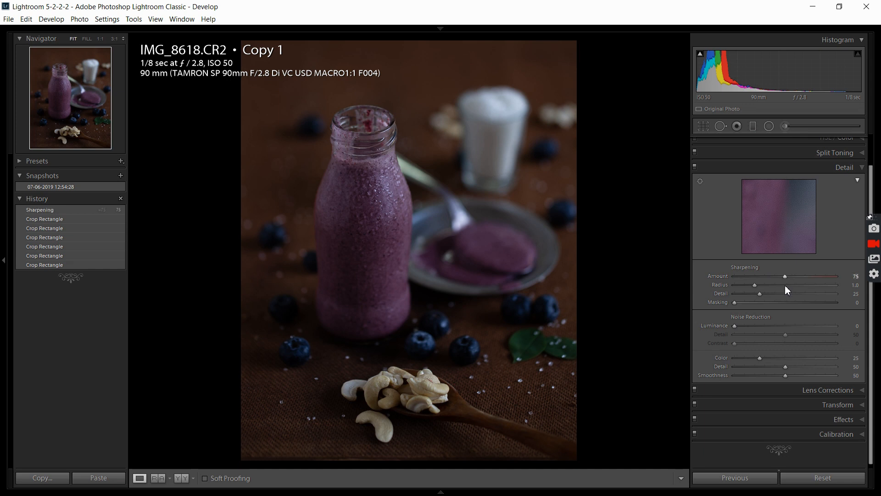
click(356, 149)
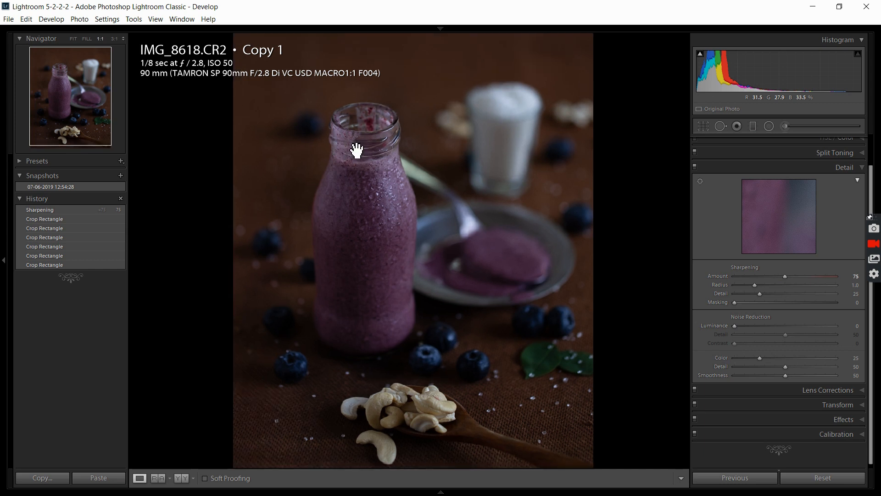
click(399, 206)
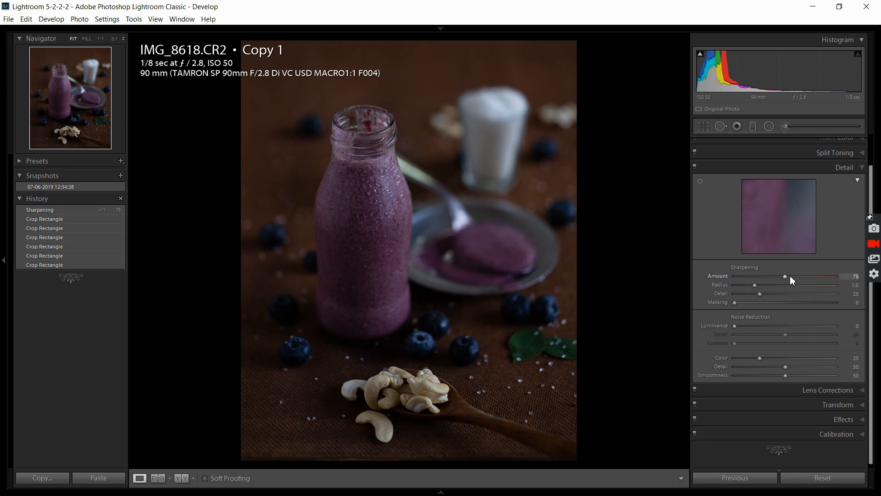
click(358, 162)
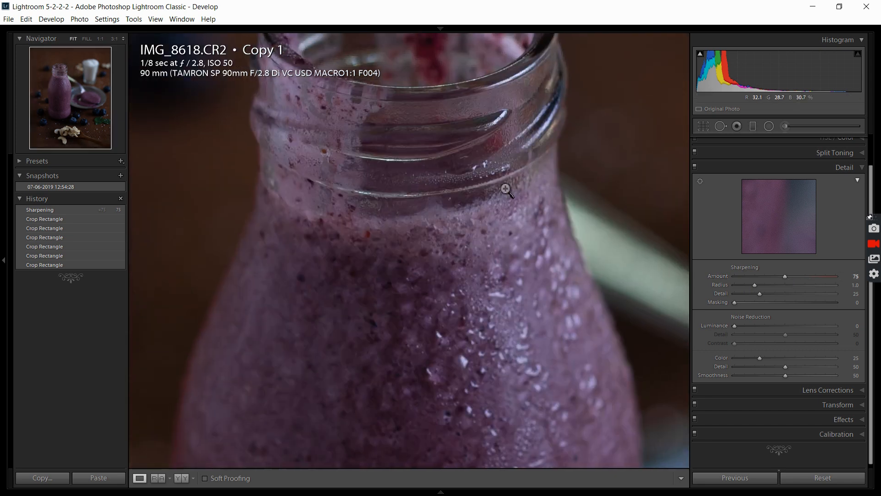
click(505, 188)
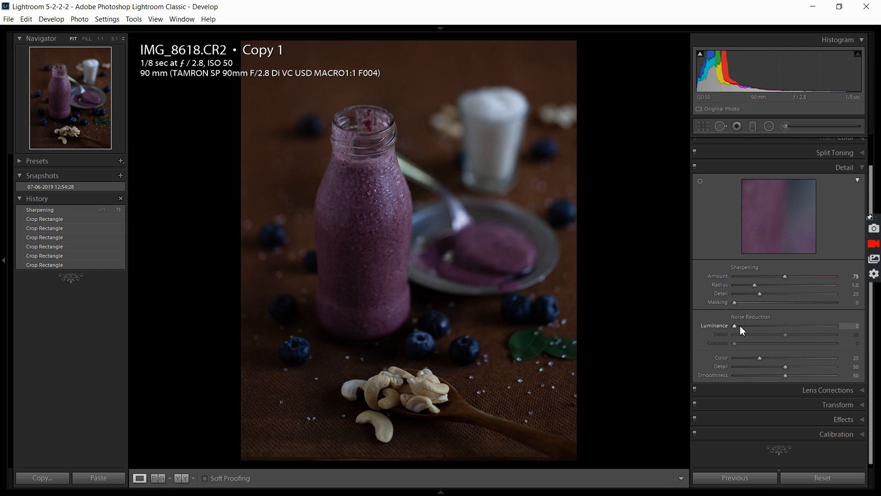
scroll(808, 234, up, 2)
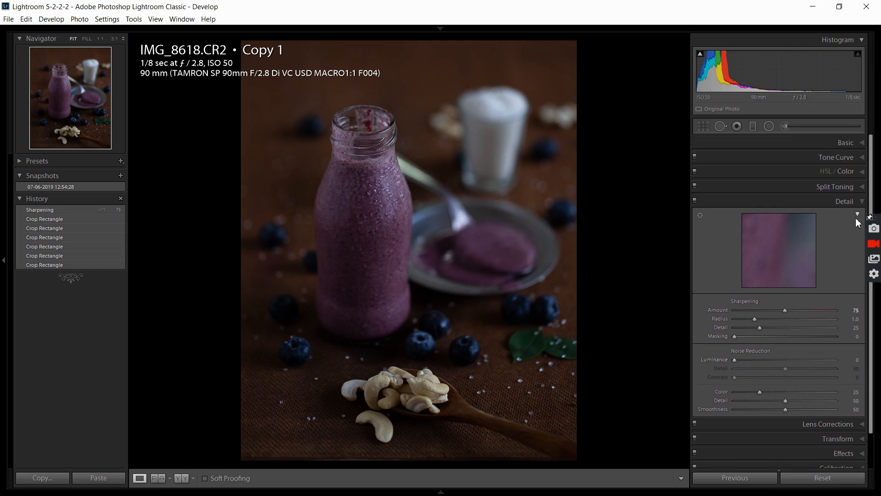
click(848, 205)
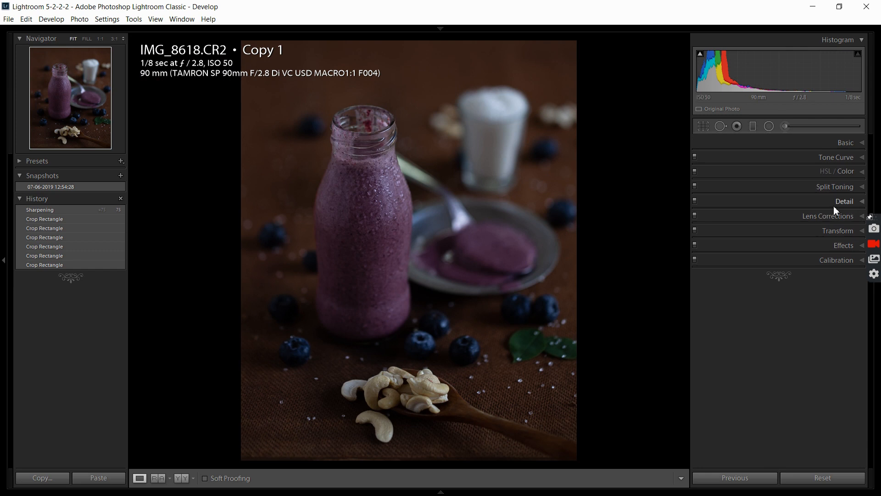
- Remove chromatic aberration and enable lens profile corrections with Tamron as the lens make
click(833, 215)
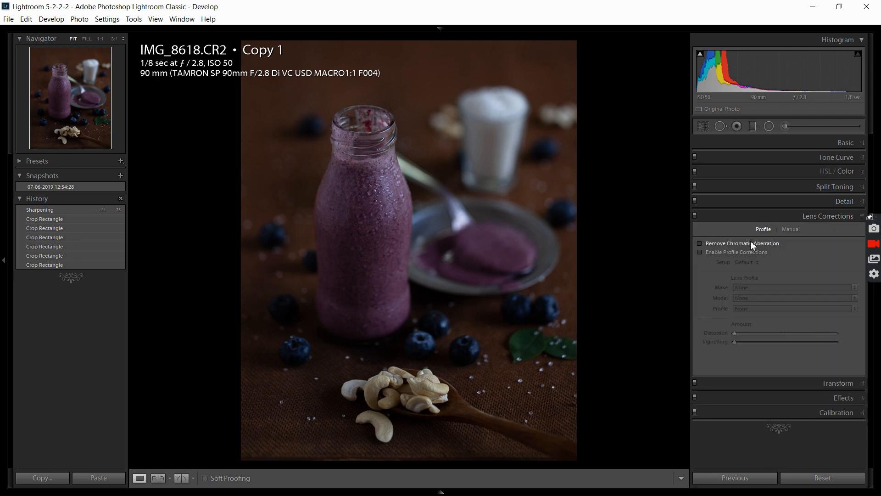
click(699, 243)
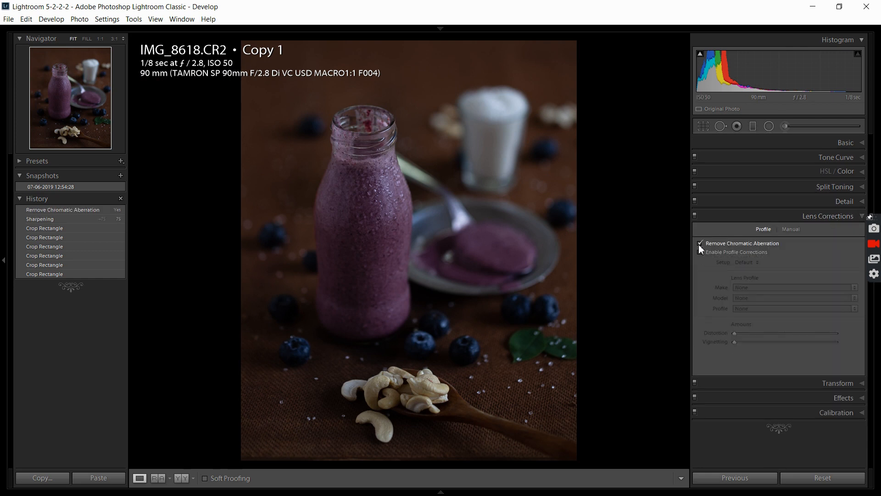
click(699, 252)
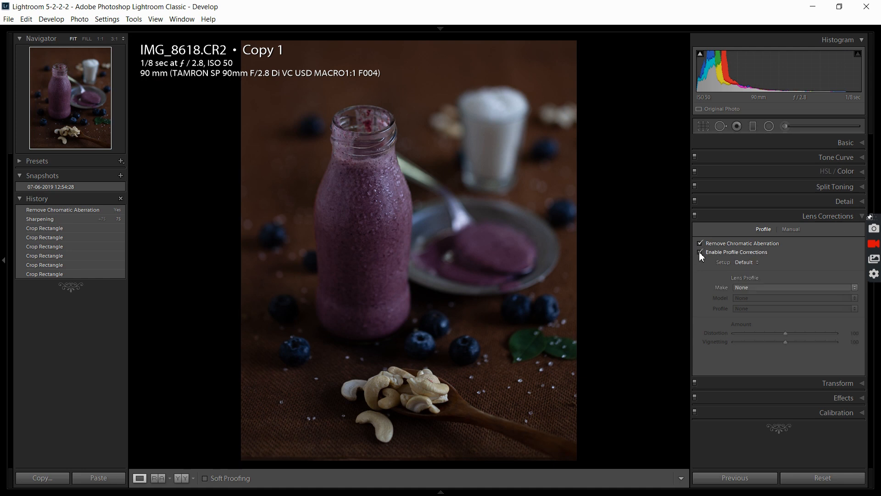
click(748, 286)
scroll(747, 285, down, 1)
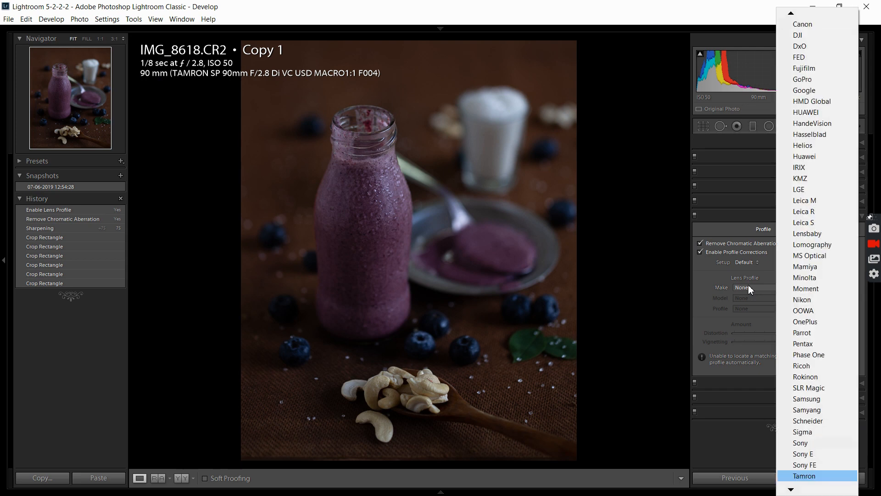
click(809, 475)
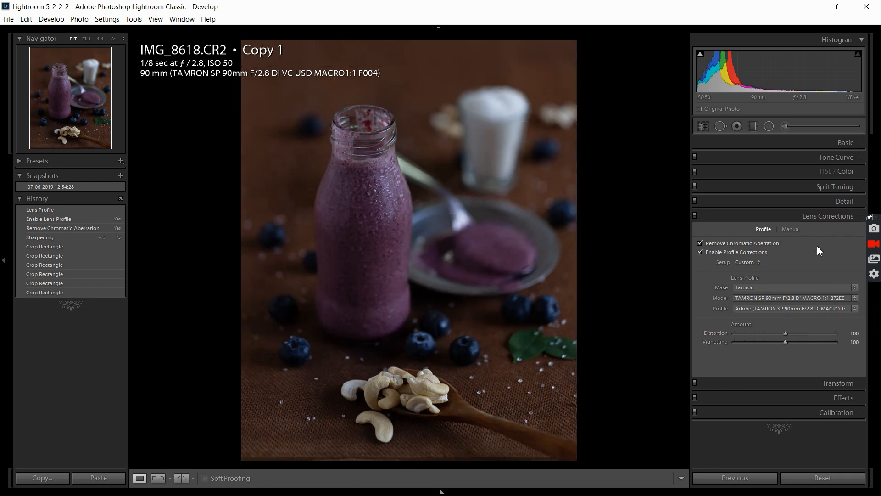
click(838, 215)
- Raise the Whites of the photo to +70 in the Basic adjustments
click(857, 142)
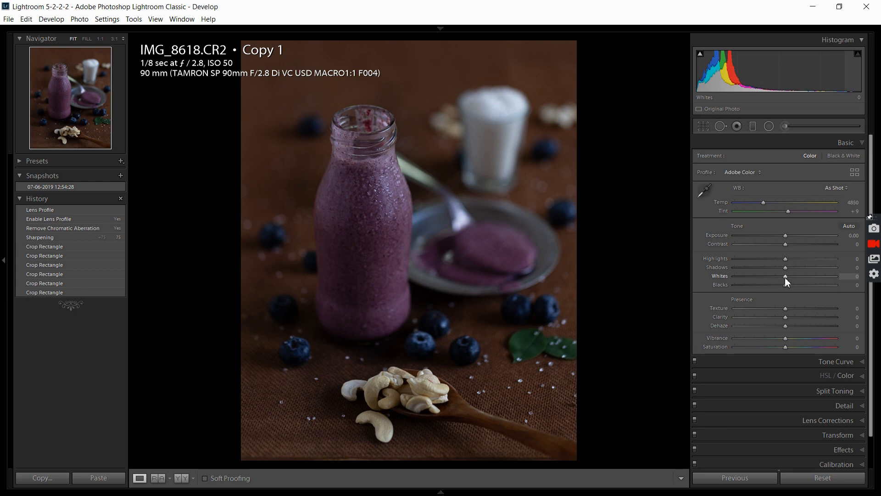
drag(786, 278, 814, 282)
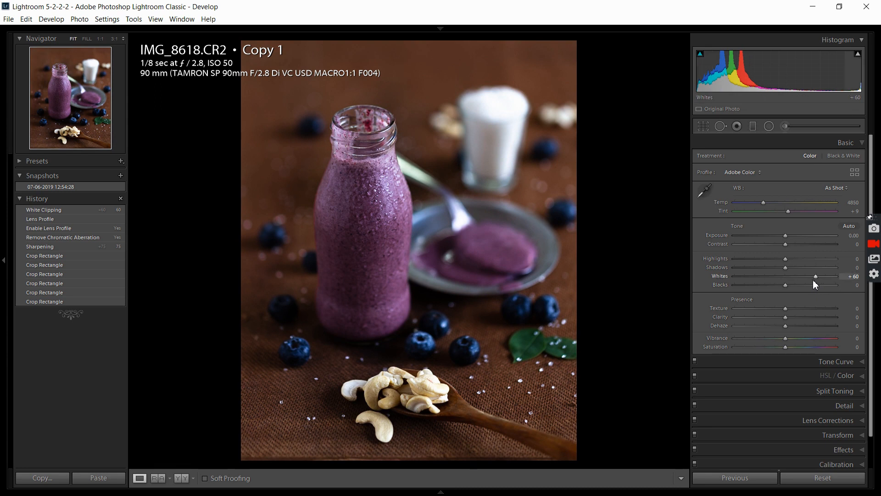
key(Up)
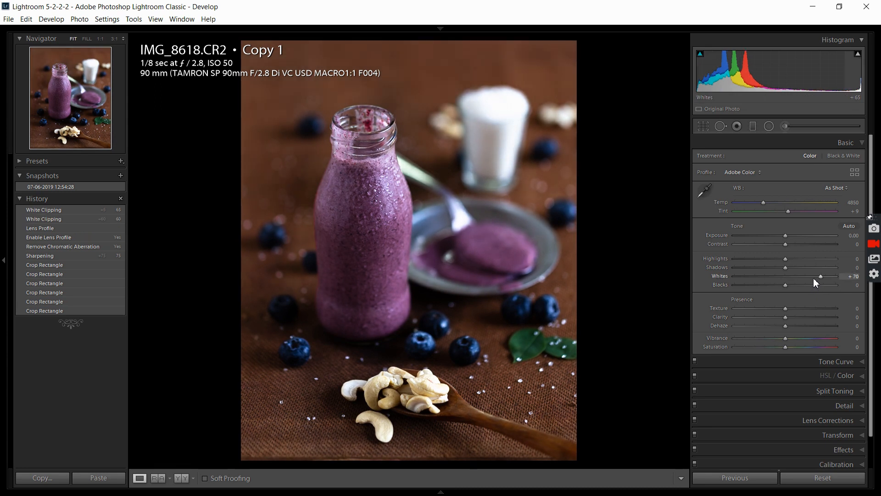
key(Up)
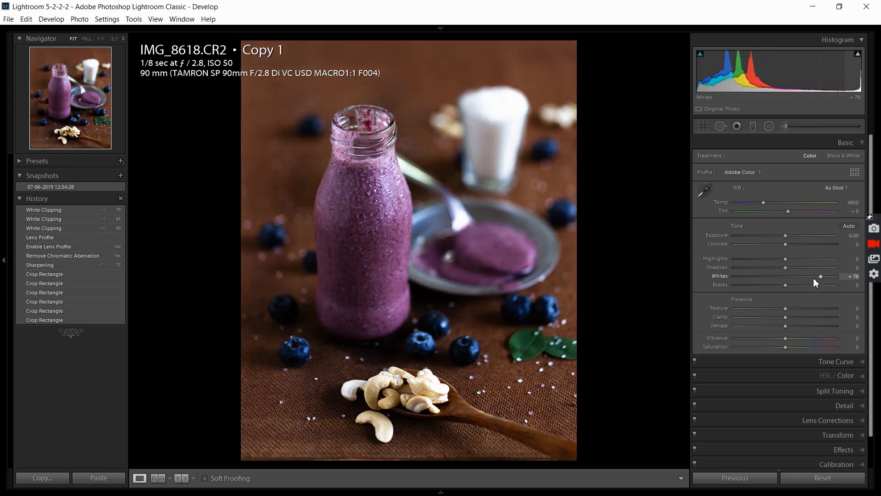
- Check which areas of the photo are blown out using the highlight clipping overlay
click(857, 54)
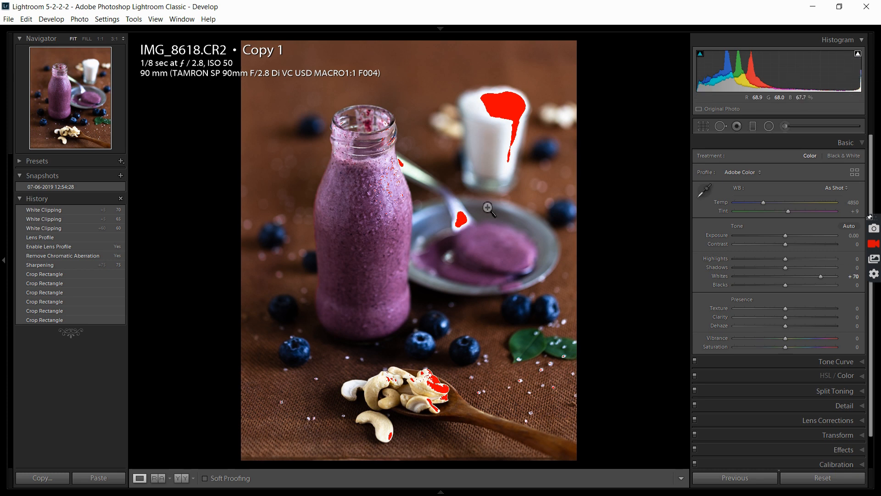
click(858, 55)
click(858, 54)
click(858, 54)
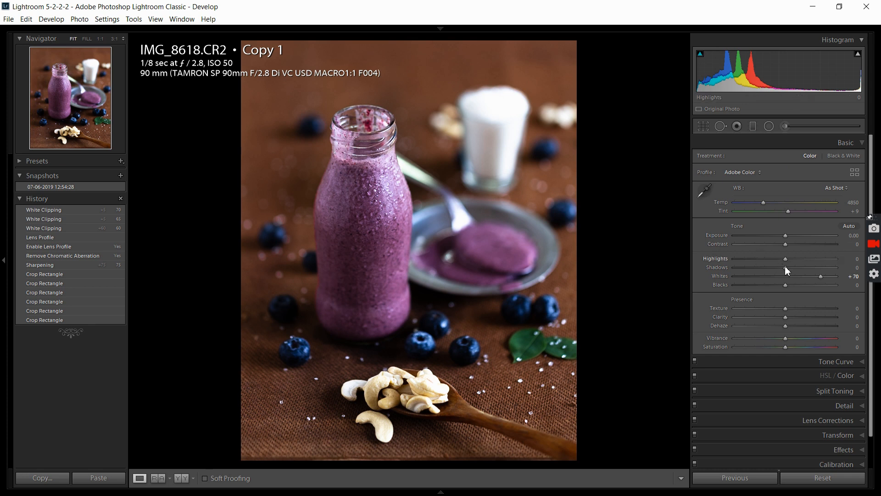
- Raise the Shadows of the photo to +50
key(Up)
key(Up)
key(Up)
key(Up)
key(Up)
key(Up)
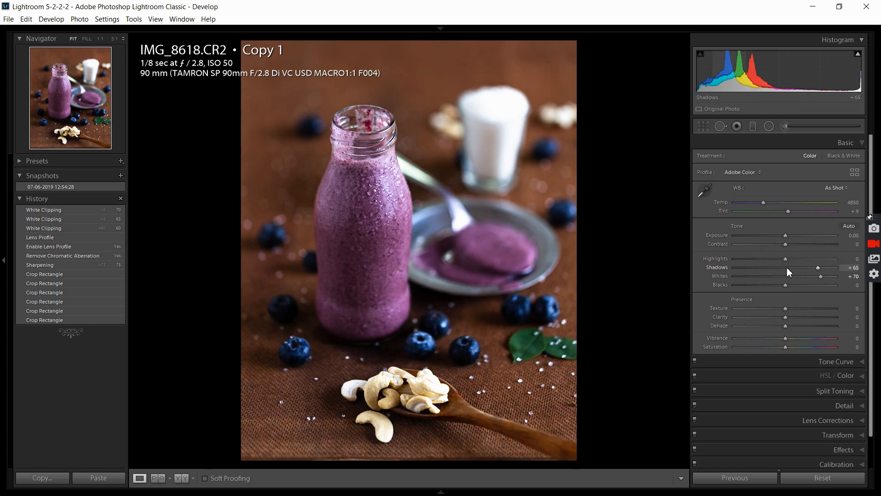
key(Down)
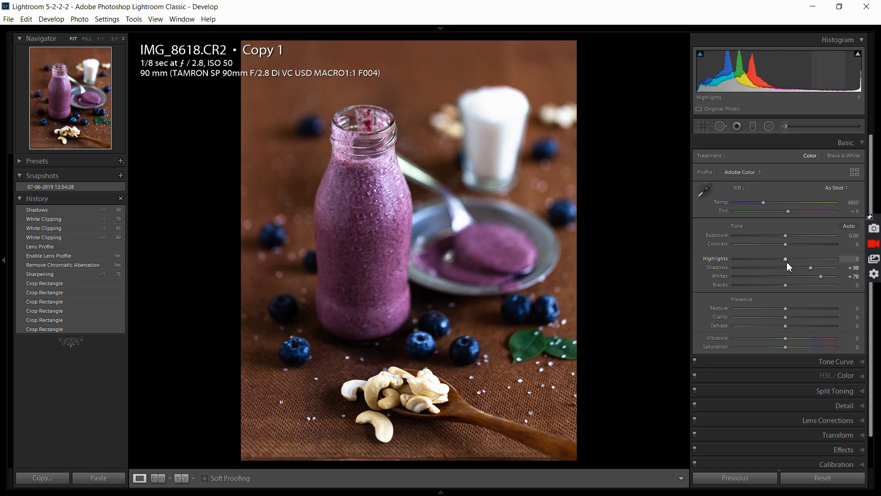
- Turn on the highlight clipping overlay and try reducing Highlights to the minimum
click(857, 54)
drag(785, 259, 730, 262)
key(ctrl+z)
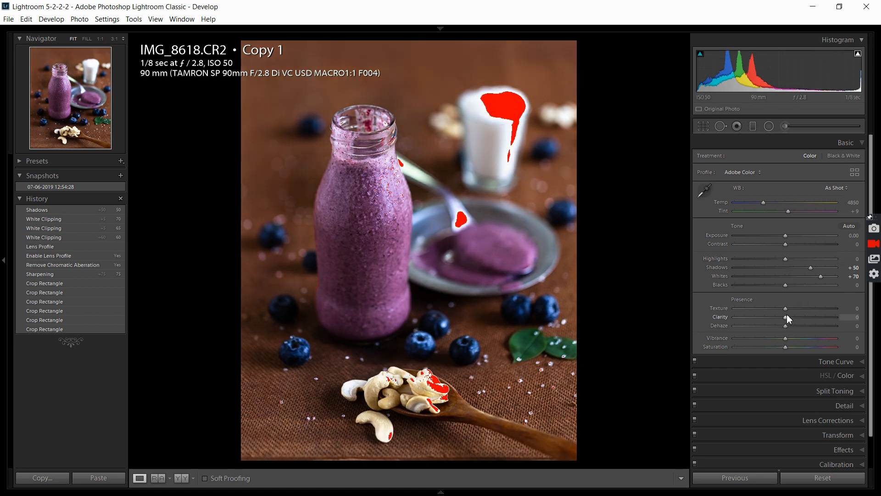
- Set the Blacks of the photo to +15, trying darker and lighter values along the way
key(Down)
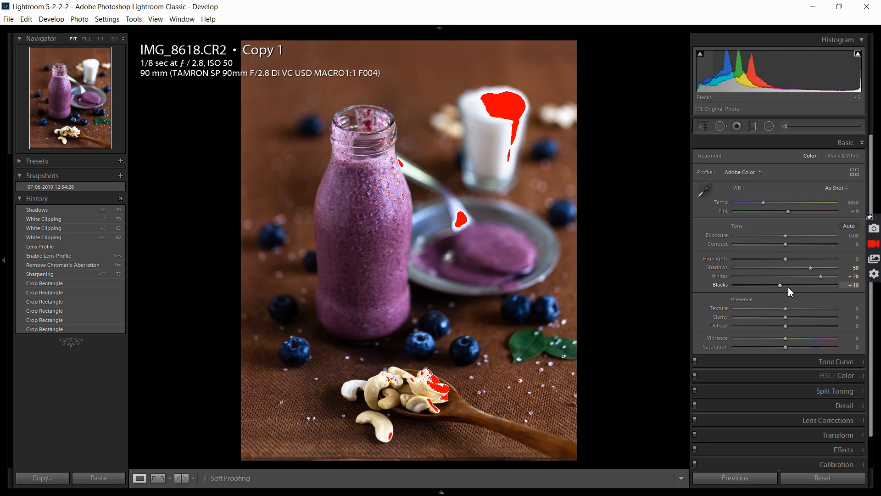
key(Up)
key(Up)
key(Up)
key(Up)
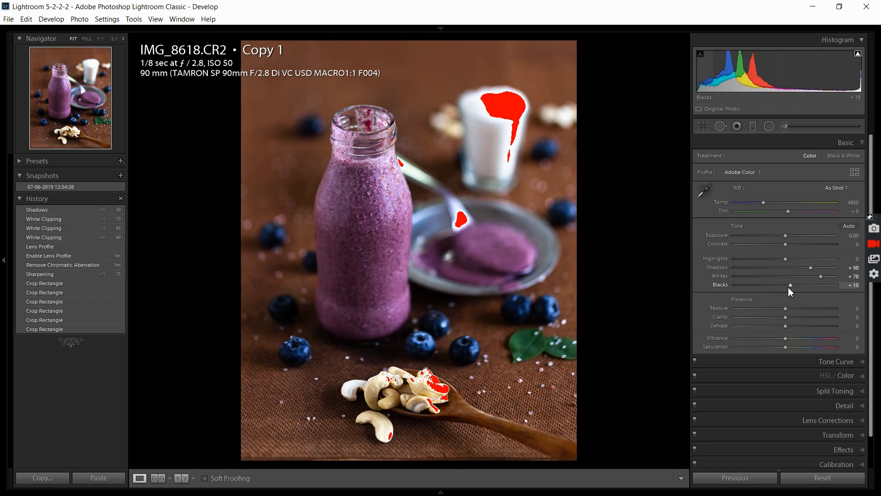
key(Down)
key(Down)
key(Up)
key(Up)
key(Up)
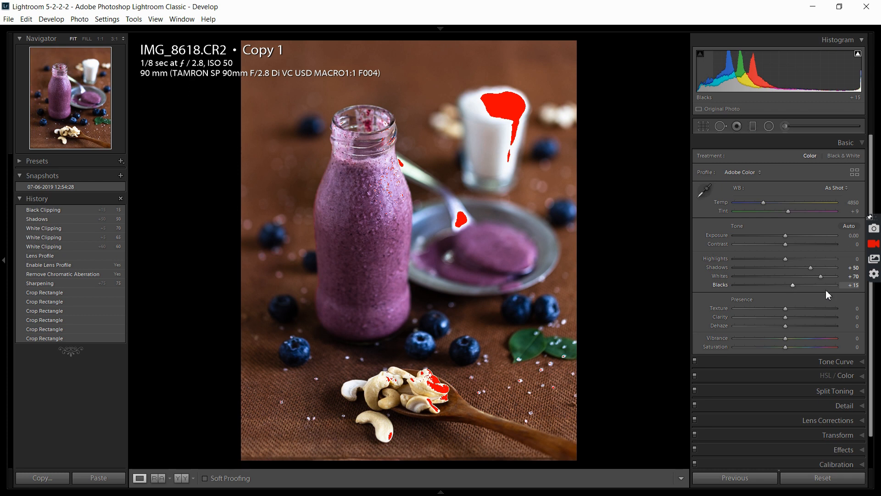
- Set the Texture of the photo to +15 in the Presence adjustments
scroll(846, 363, down, 1)
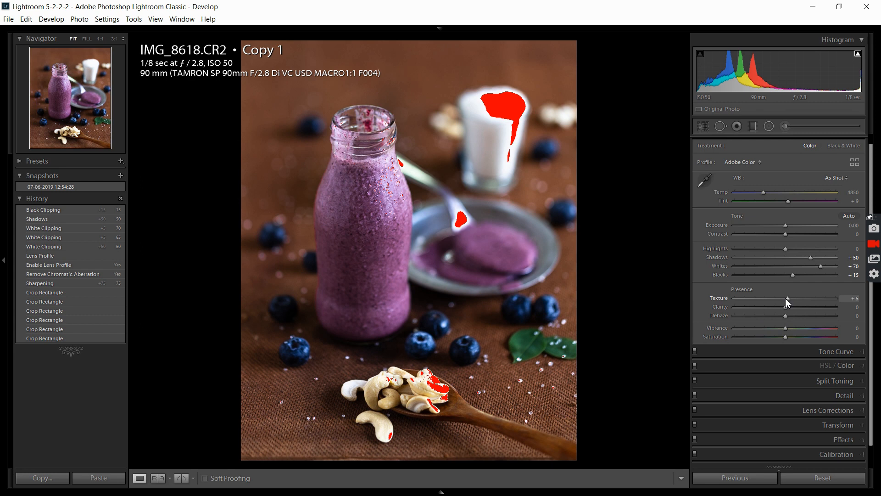
scroll(788, 303, up, 1)
scroll(787, 303, down, 1)
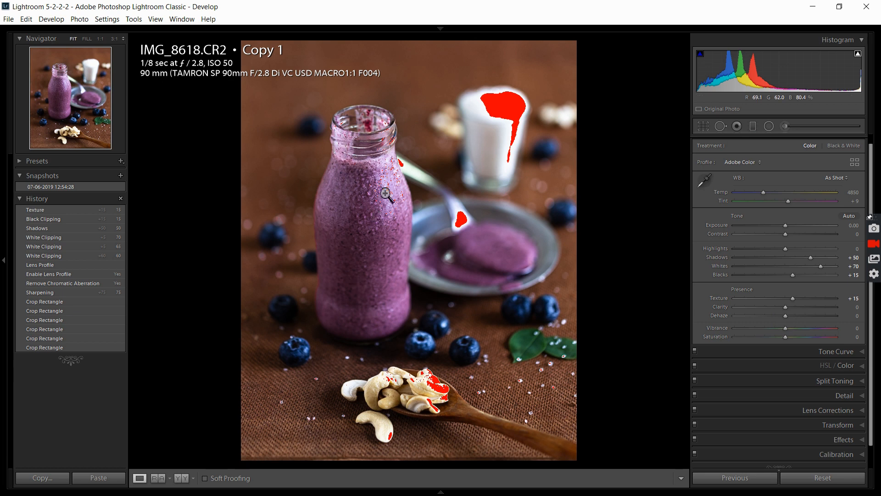
- Try Vibrance at -100 and Saturation at -100 on the photo, undoing each change
scroll(796, 385, down, 1)
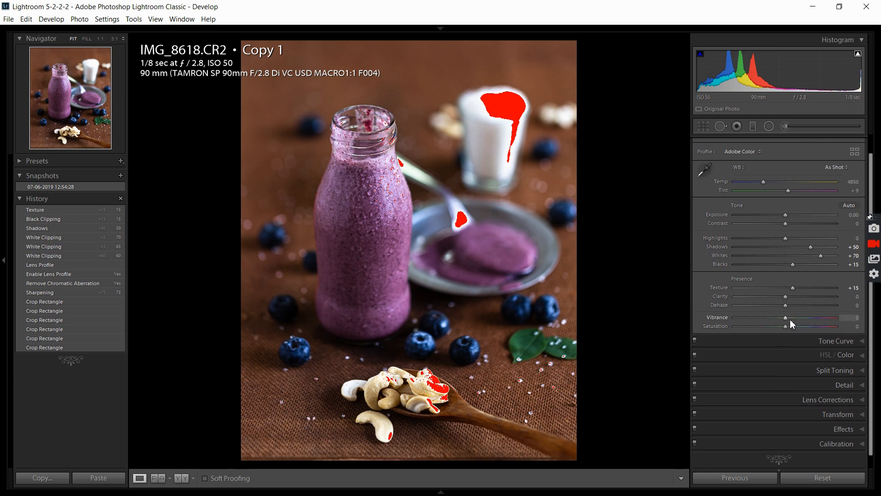
drag(728, 322, 784, 321)
drag(761, 318, 713, 319)
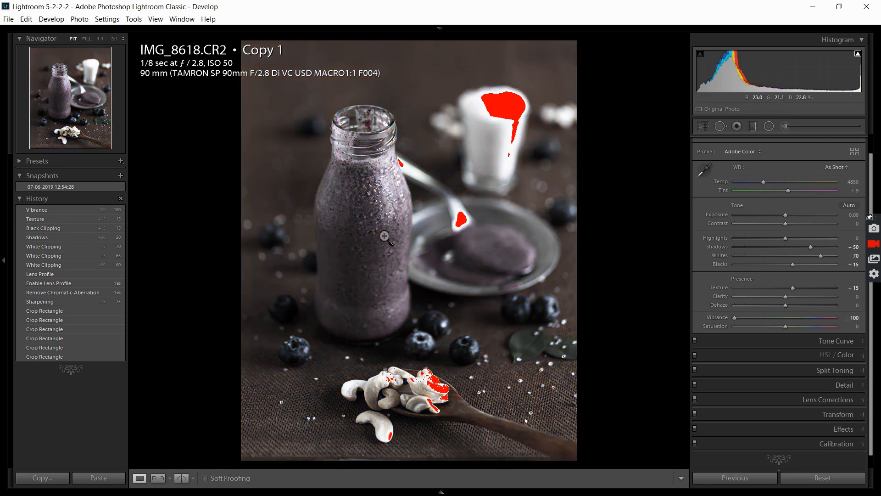
key(ctrl+z)
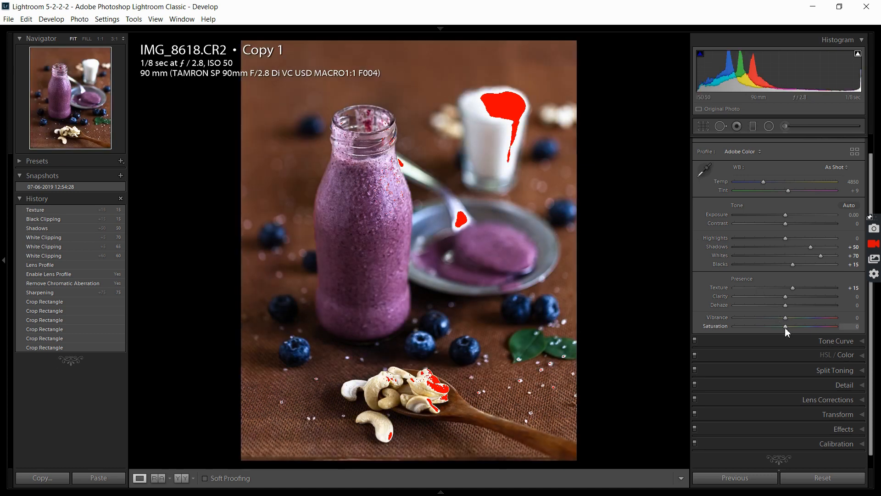
drag(785, 327, 687, 328)
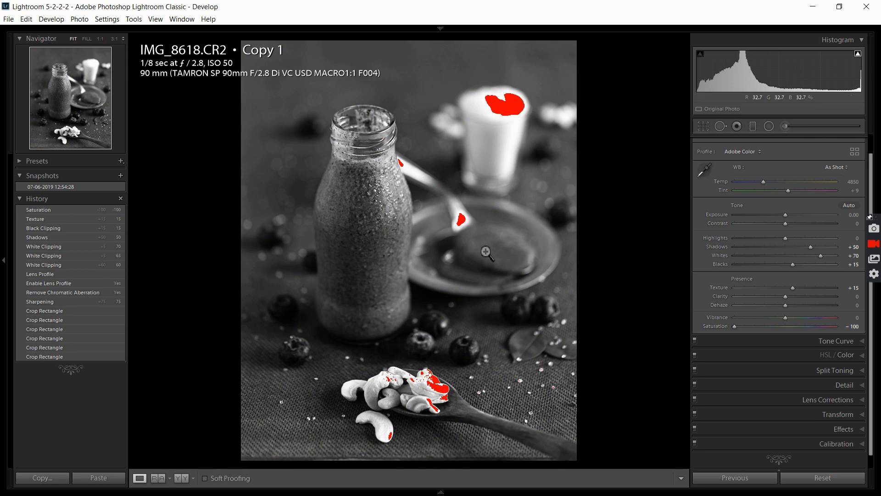
key(ctrl+z)
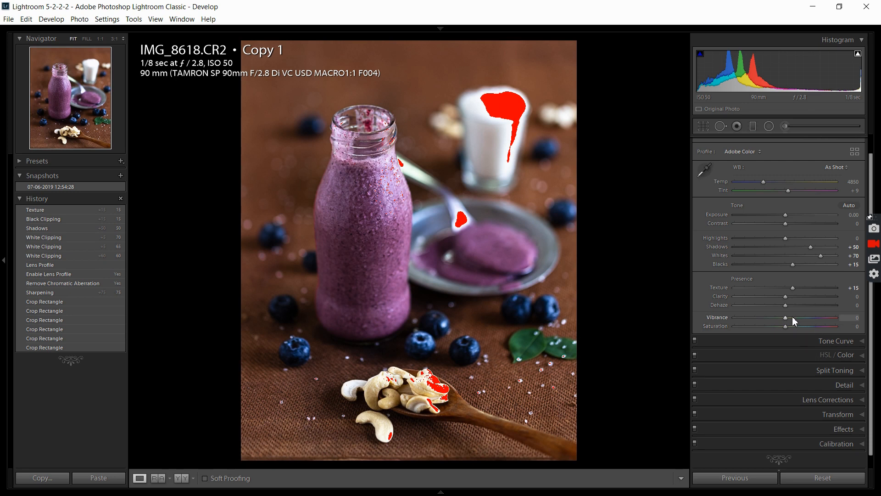
- Set the Vibrance of the photo to +15 in the Presence adjustments
scroll(794, 319, up, 5)
scroll(794, 317, down, 1)
scroll(794, 321, down, 1)
scroll(793, 319, up, 2)
scroll(777, 342, down, 1)
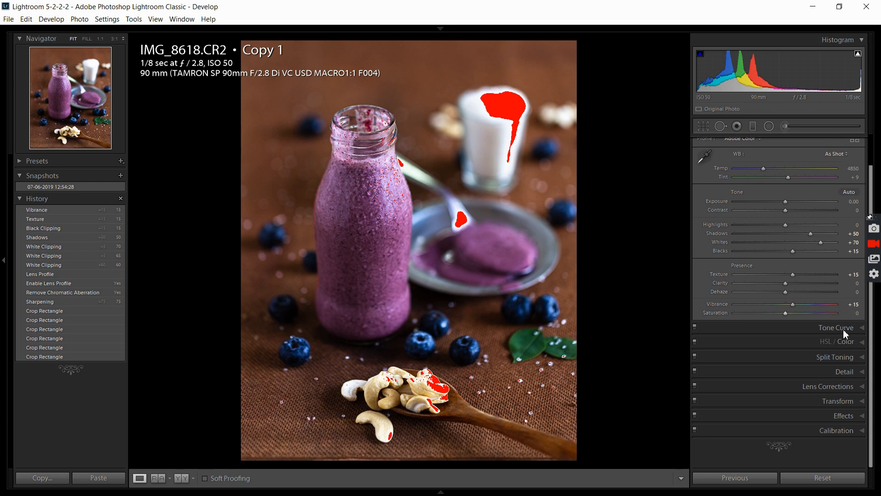
- Examine the Hue, Saturation and Luminance settings for Blue in the HSL / Color adjustments
click(840, 342)
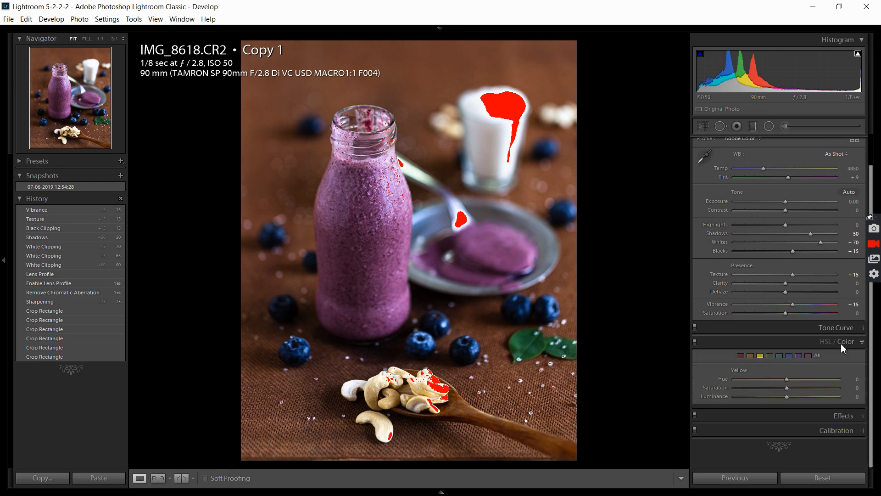
click(789, 185)
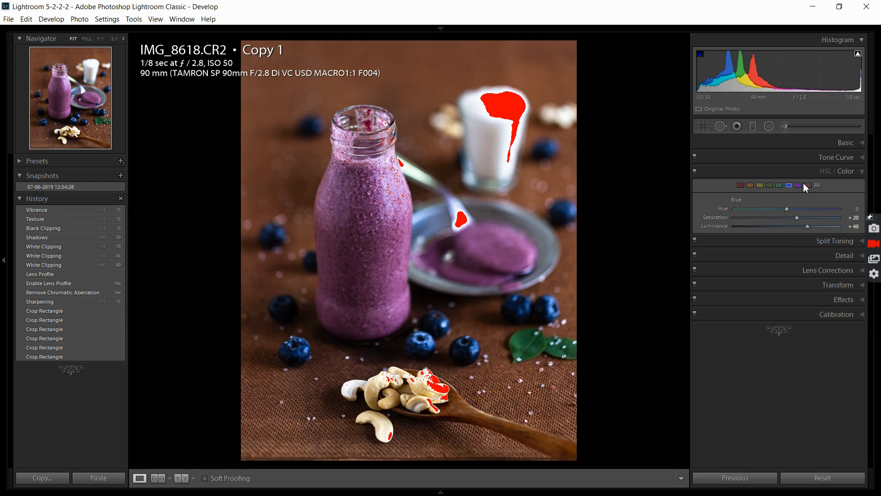
click(845, 172)
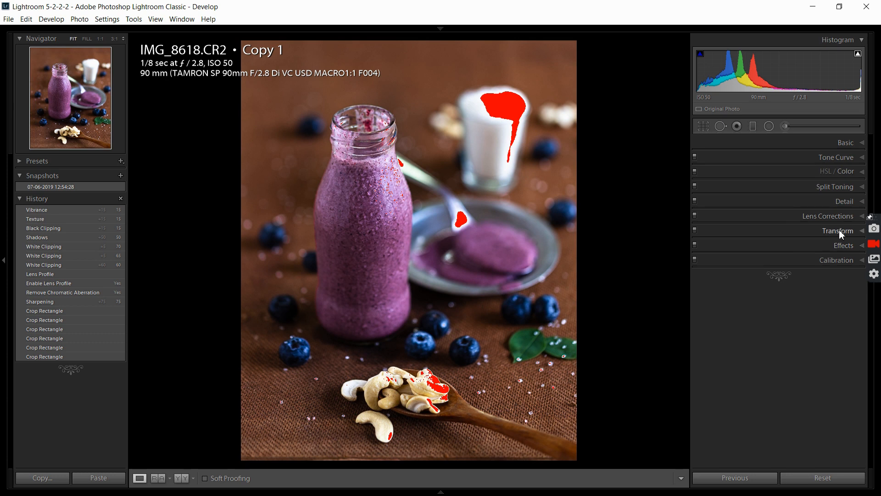
- Raise the Shadows region of the Tone Curve to +10
click(844, 143)
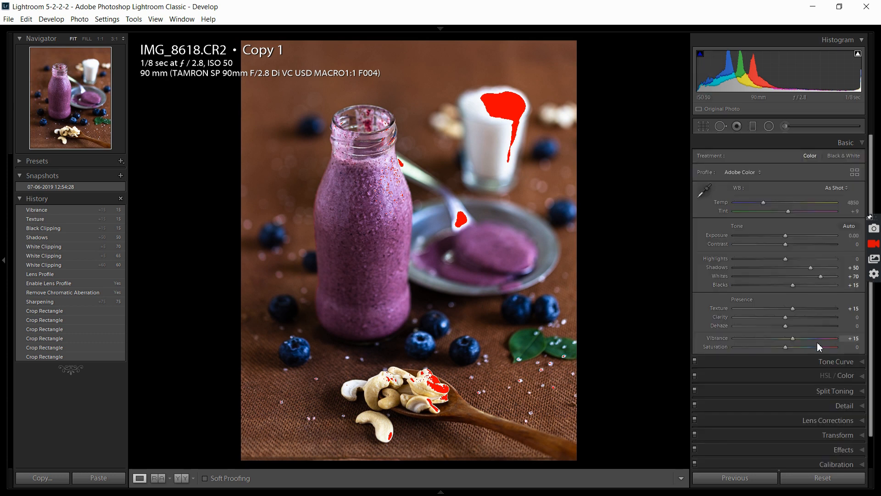
scroll(833, 335, down, 1)
click(835, 328)
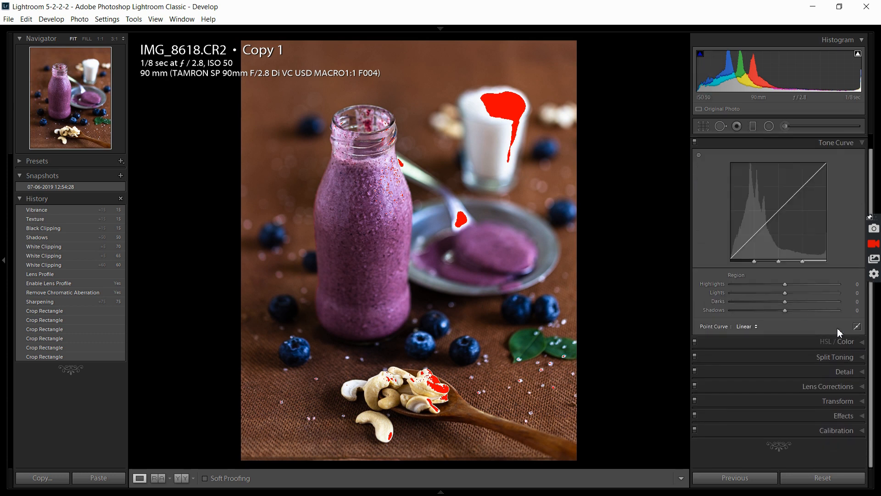
click(790, 310)
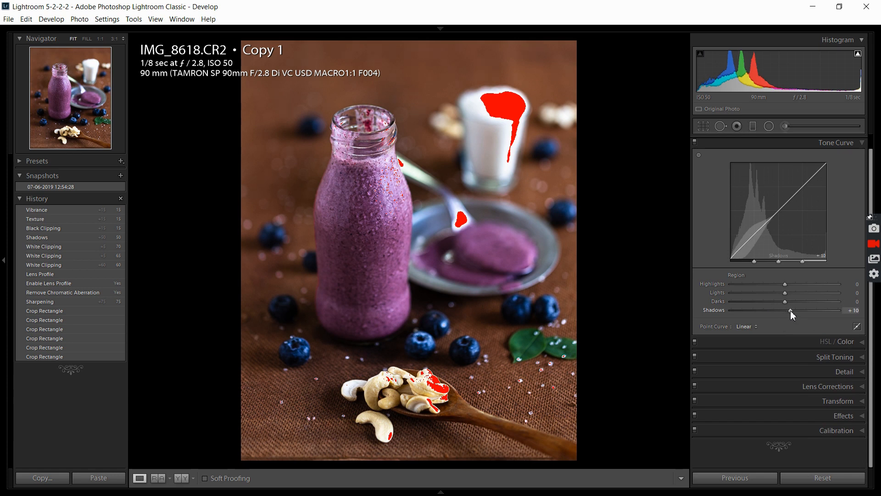
- Set the Lights region of the Tone Curve to +5, trying the darkest and brightest extremes along the way
scroll(799, 321, up, 1)
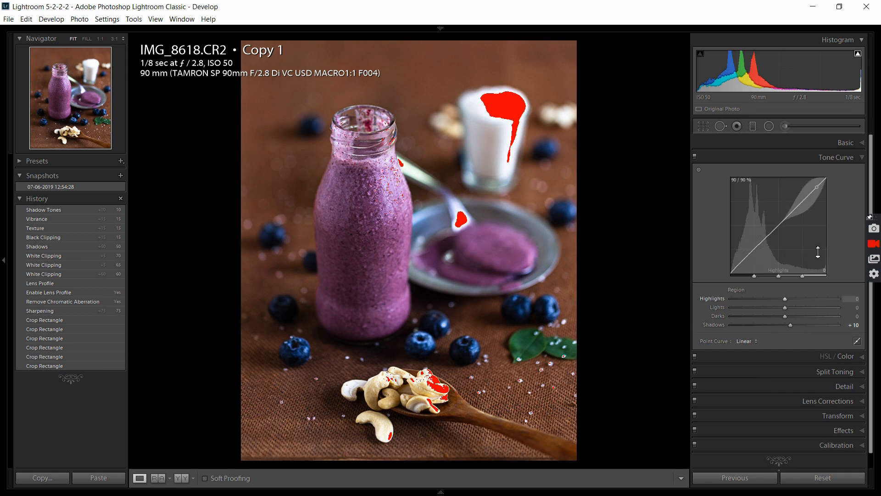
click(847, 146)
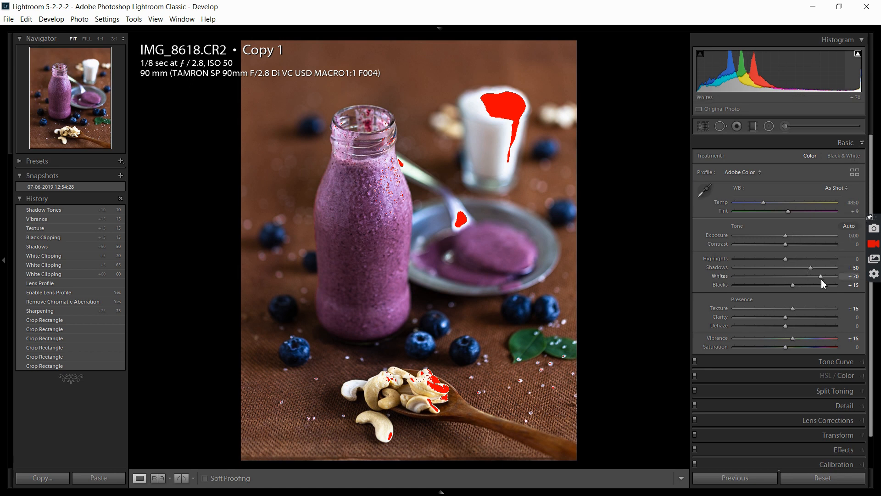
click(857, 361)
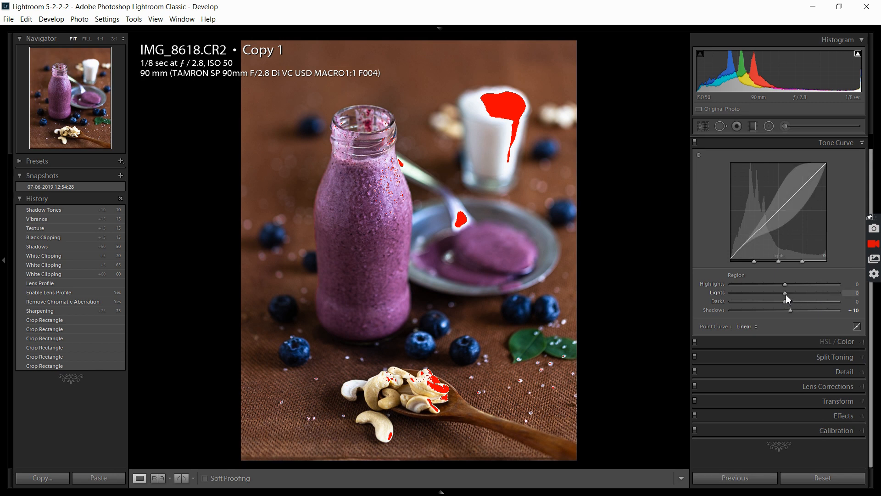
drag(785, 292, 694, 304)
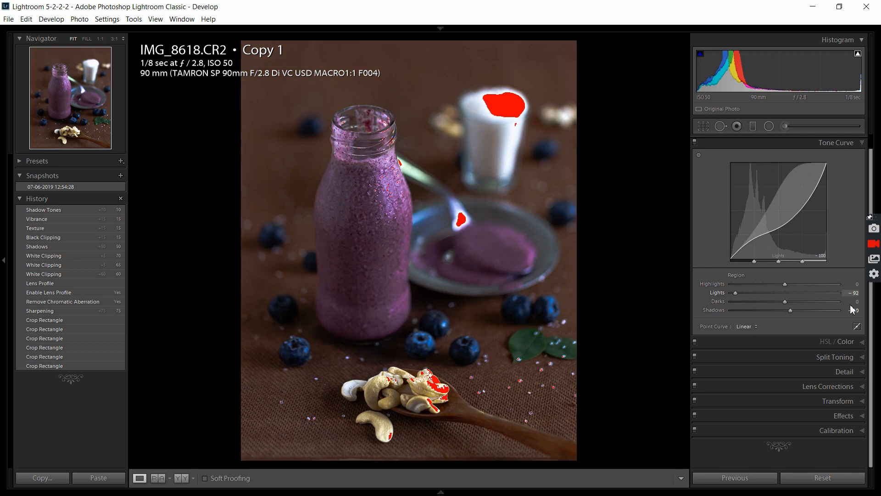
drag(731, 292, 840, 293)
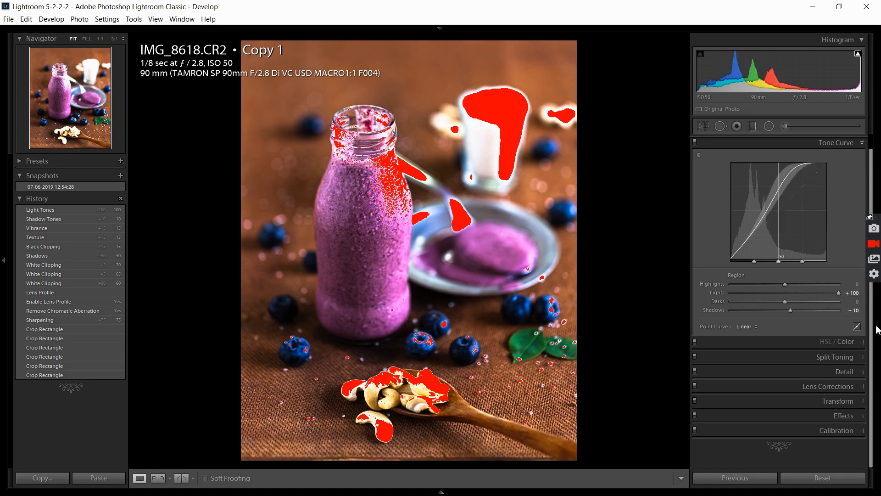
key(ctrl+z)
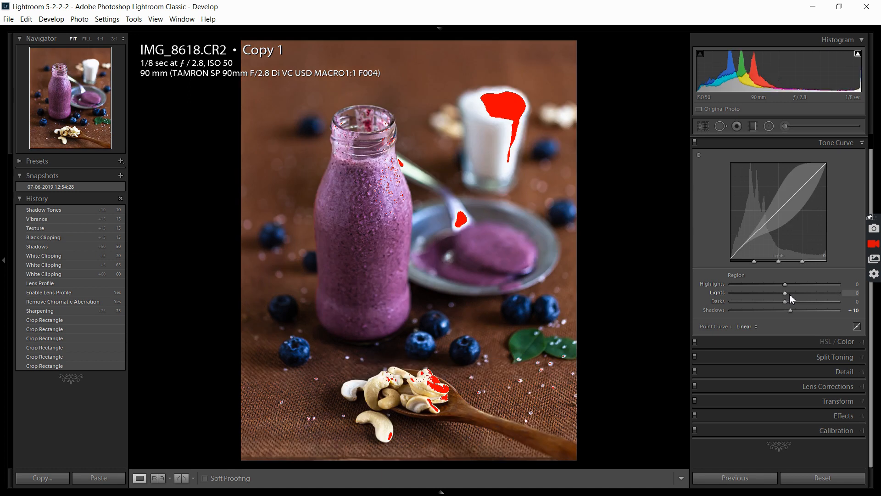
key(Up)
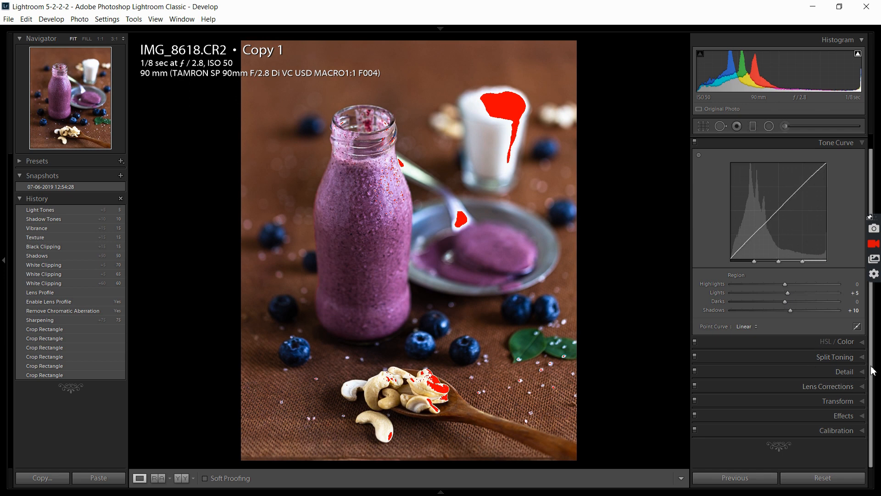
- Raise the Vibrance to +20 and cool the white balance Temp to 4700, comparing it with 4850
scroll(844, 384, up, 1)
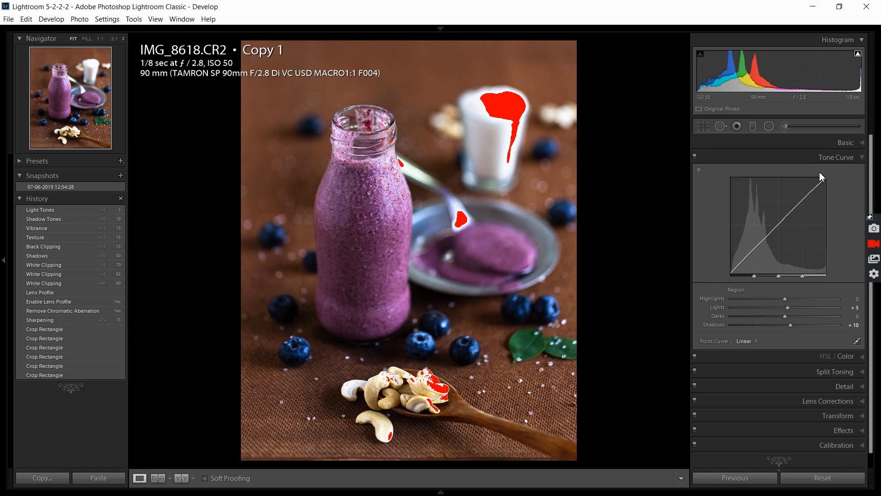
click(845, 143)
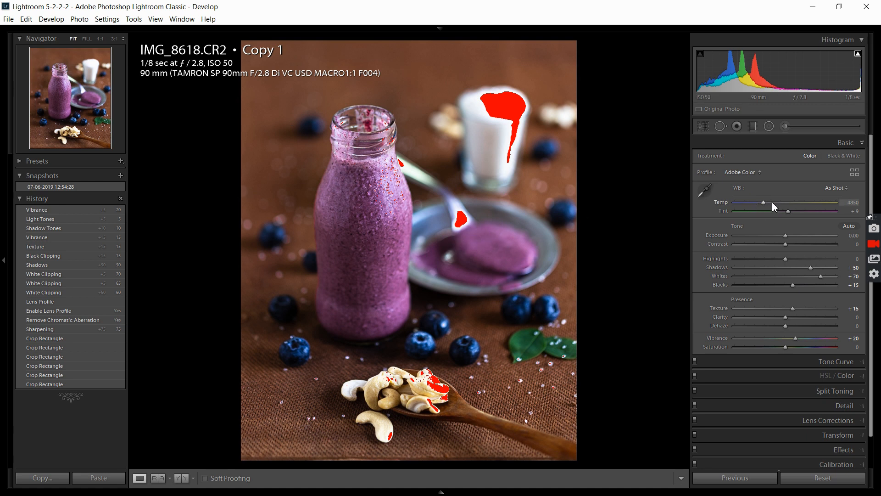
key(Down)
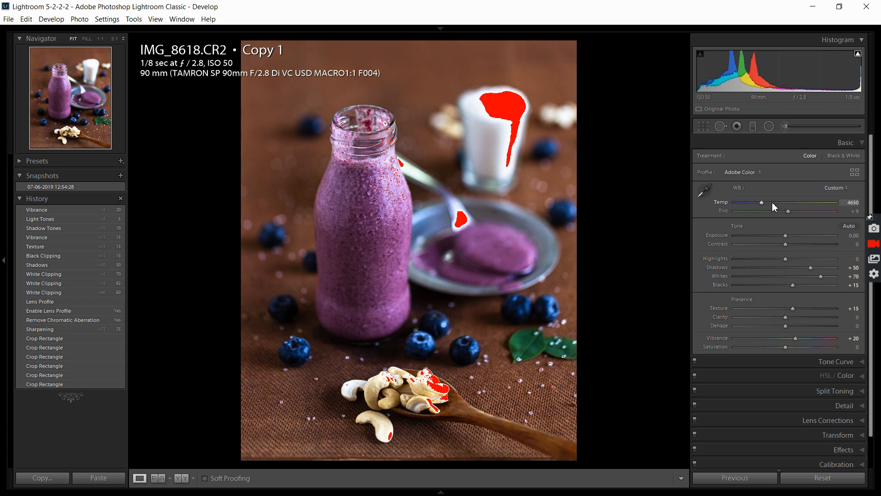
key(Up)
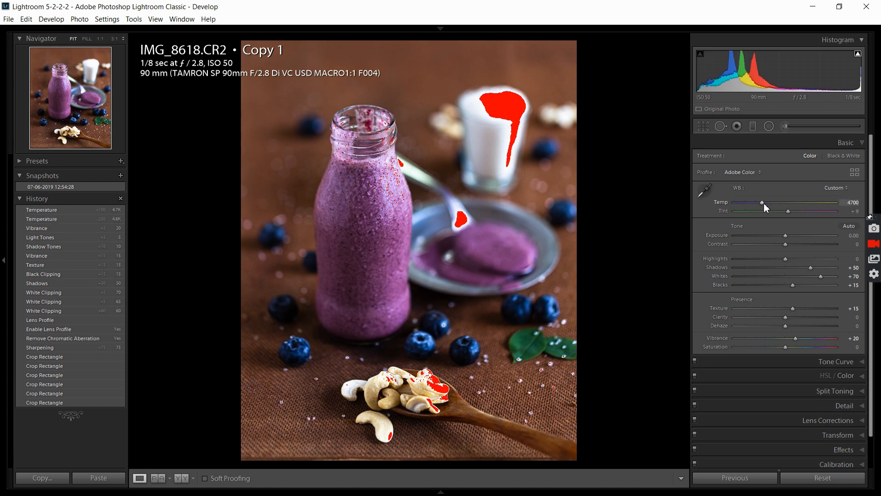
click(763, 203)
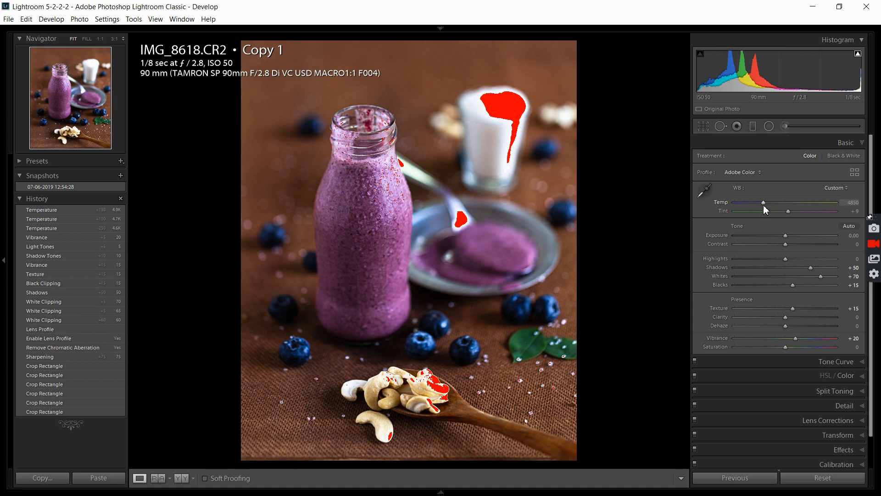
key(ctrl+z)
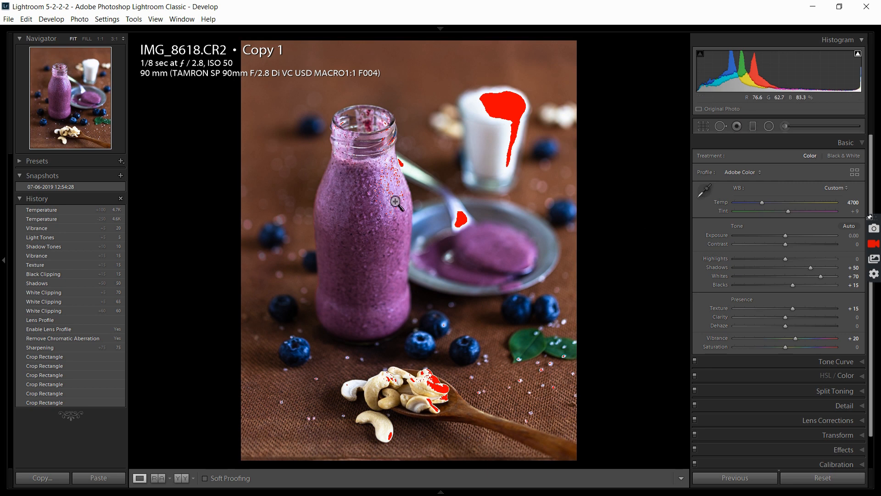
- Examine the clipped highlights on the smoothie bottle at 1:1 magnification, then return to the full photo
click(379, 197)
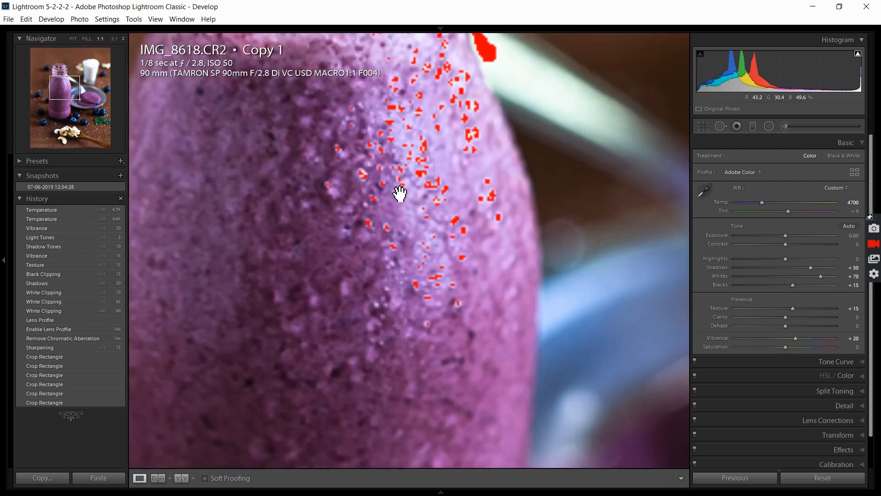
drag(420, 172, 480, 196)
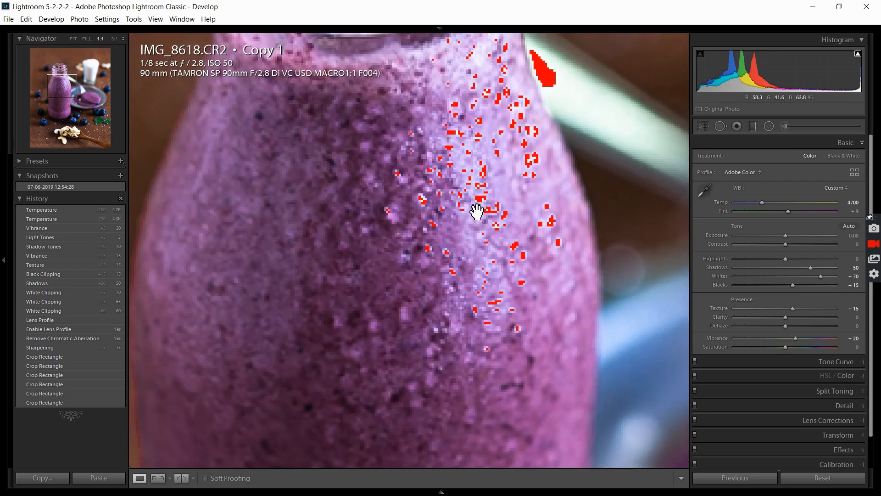
click(457, 198)
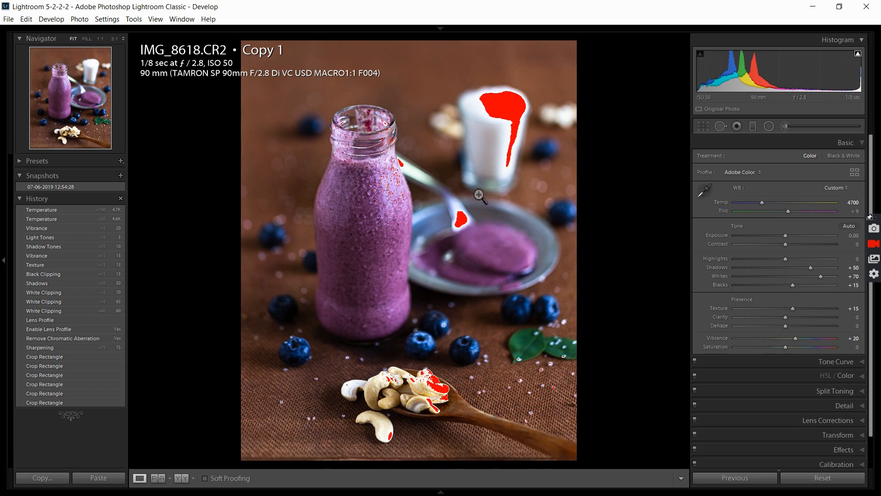
- Raise the Shadows of the photo to +100, comparing the effect with Shadows at 0
scroll(813, 331, down, 1)
scroll(811, 337, up, 1)
key(Up)
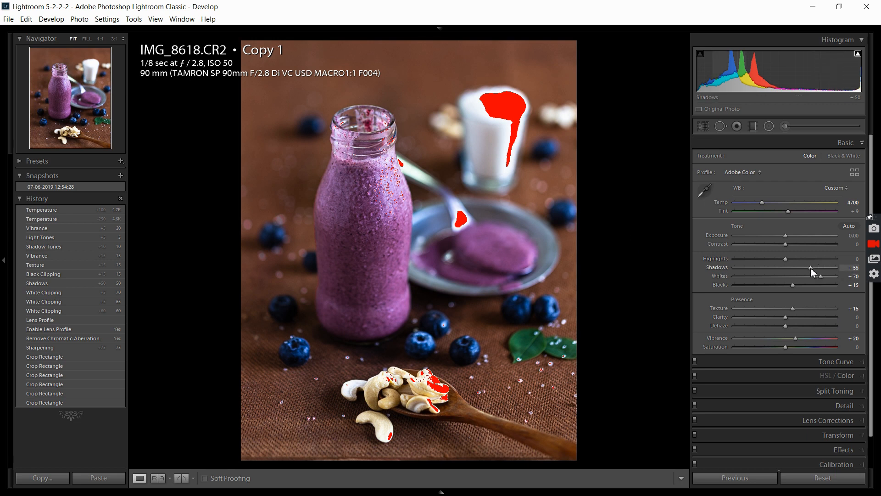
key(Up)
key(Up)
key(Up)
key(Up)
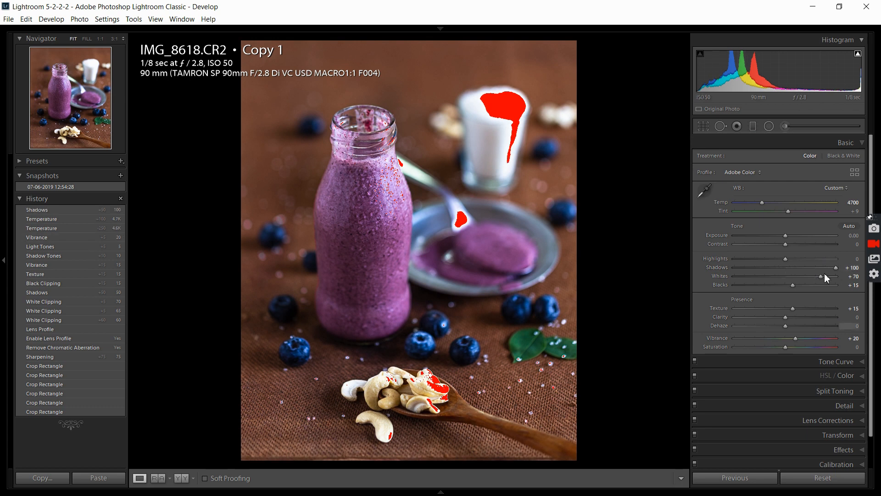
double_click(835, 268)
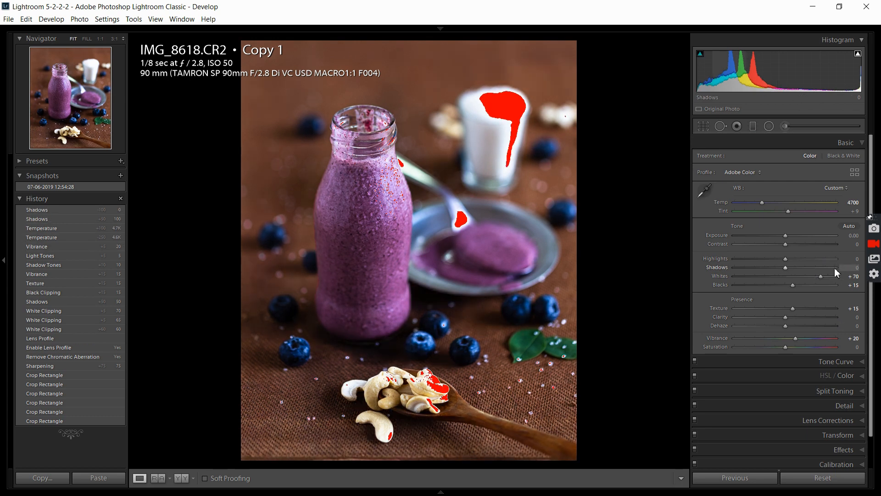
key(ctrl+z)
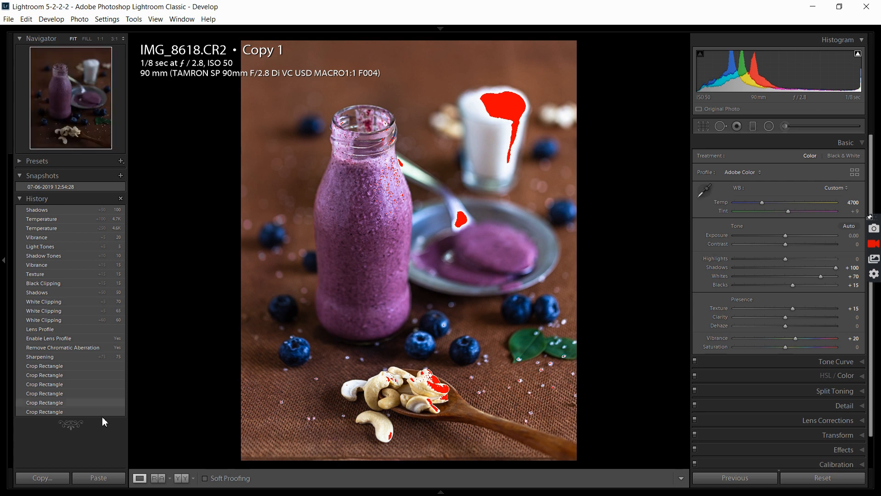
- Compare the last Crop Rectangle history state with the latest Shadows state, and show the filmstrip
click(106, 367)
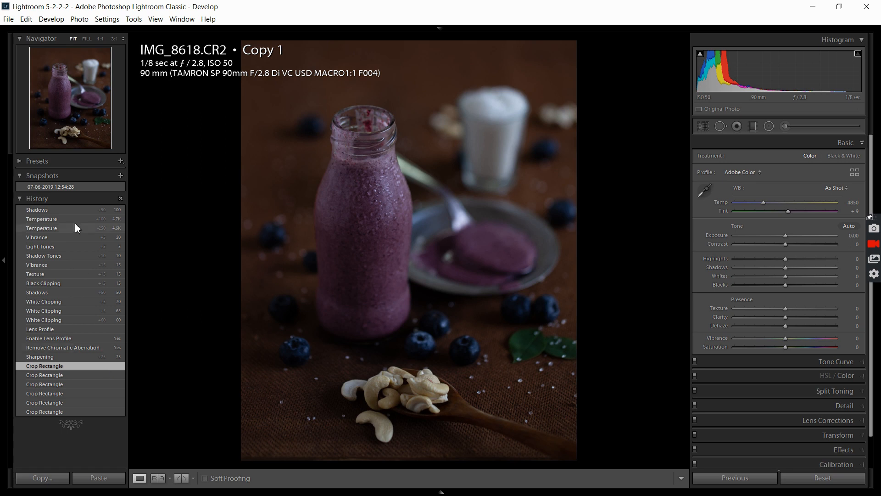
click(80, 211)
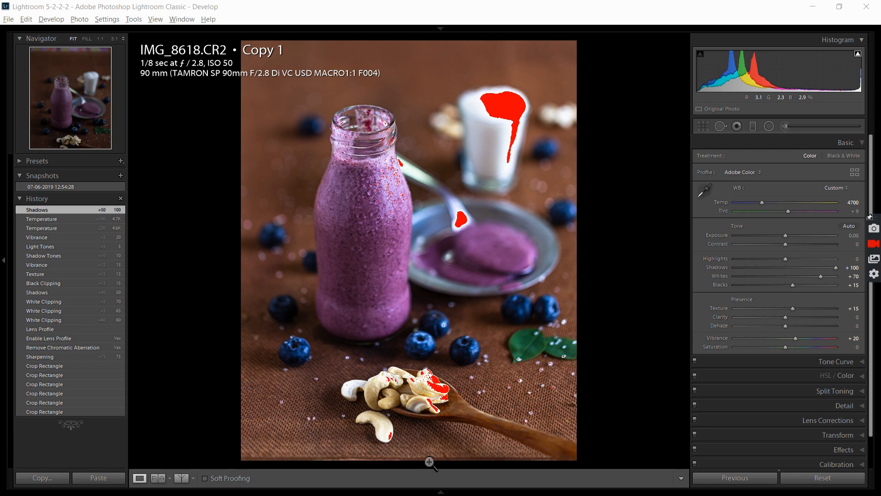
click(438, 489)
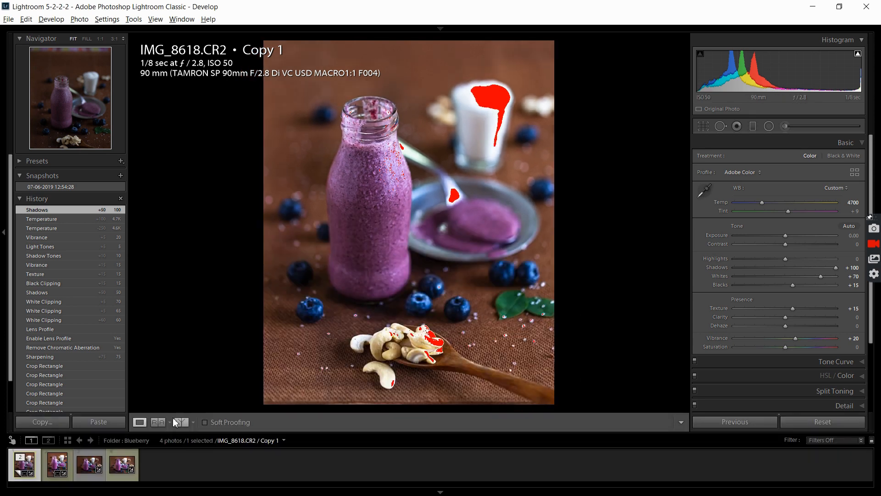
- Open the export settings for the IMG_8618.CR2 virtual copy and review the File Naming and Video options
right_click(24, 468)
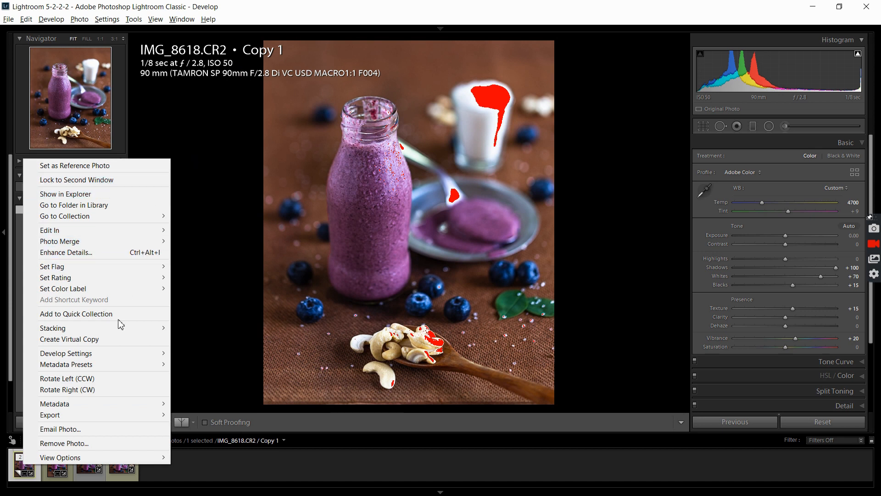
mouse_move(111, 416)
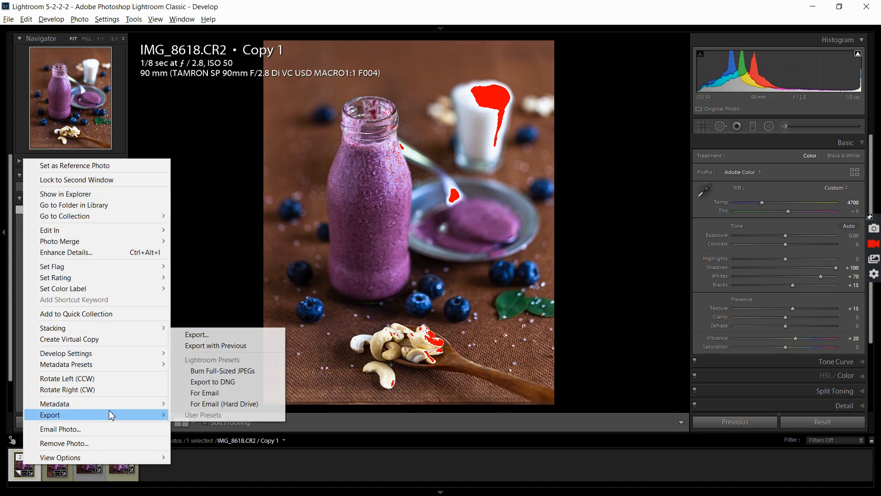
click(208, 335)
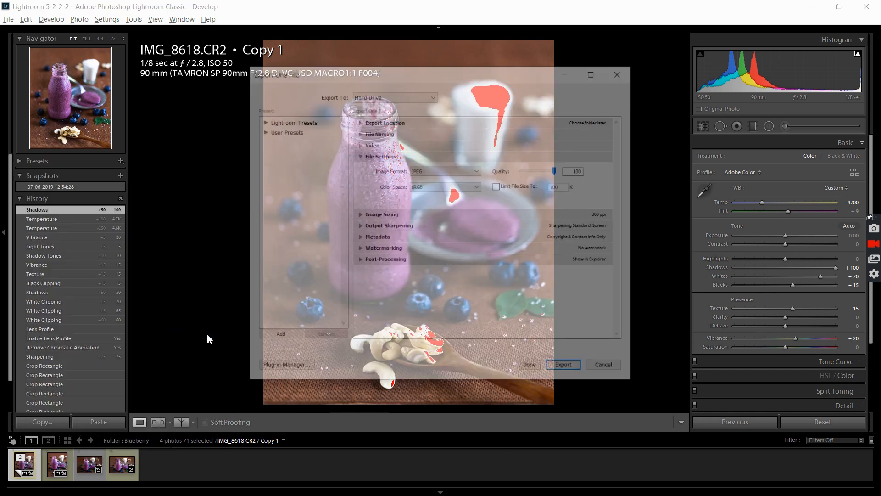
click(409, 155)
click(408, 130)
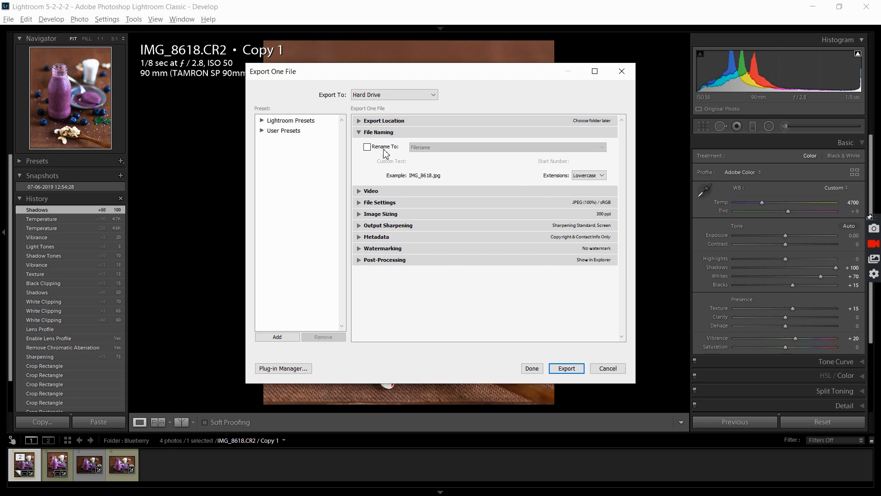
click(431, 133)
click(423, 143)
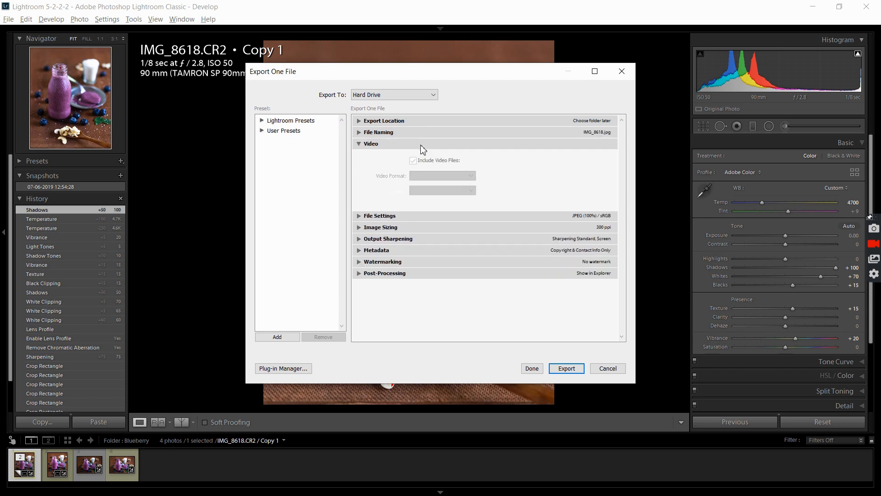
click(421, 144)
- Choose JPEG as the export image format and check the color space and image sizing options
click(422, 156)
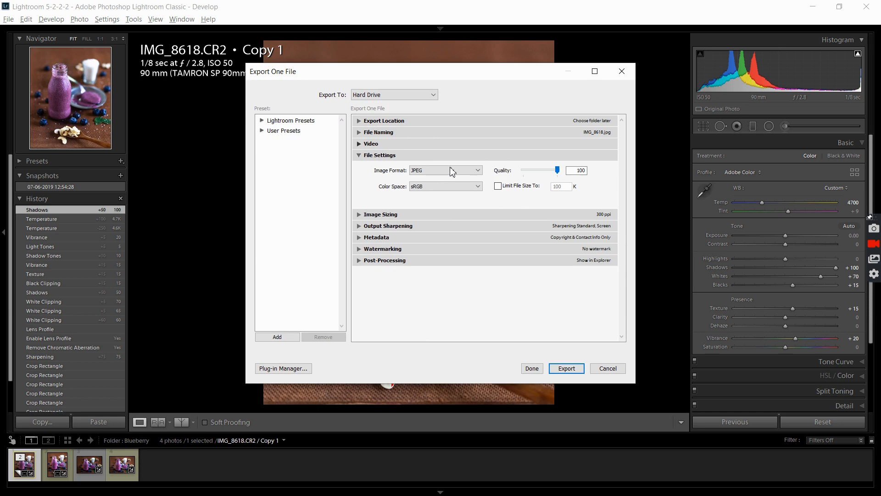
click(469, 173)
click(468, 182)
click(469, 187)
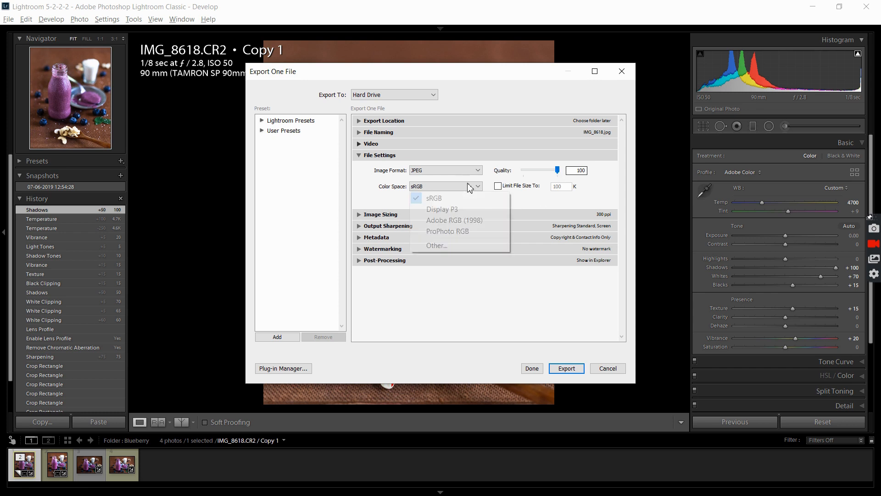
click(571, 212)
click(571, 213)
click(572, 214)
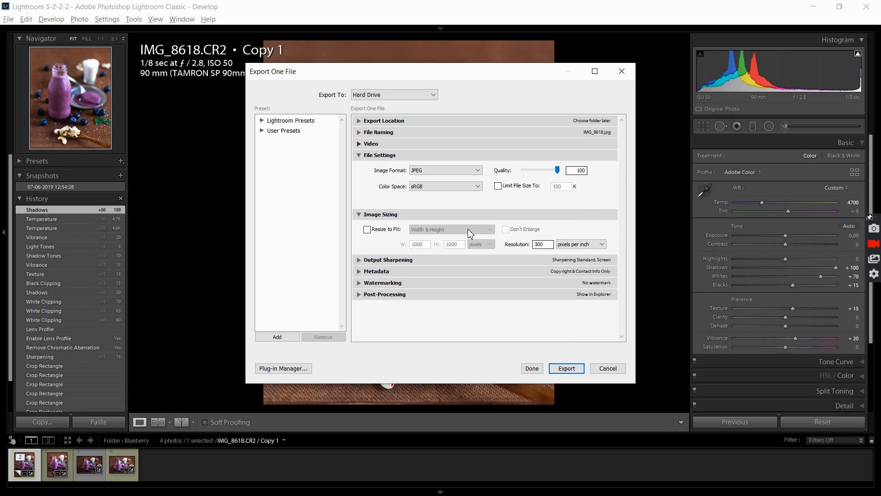
click(487, 216)
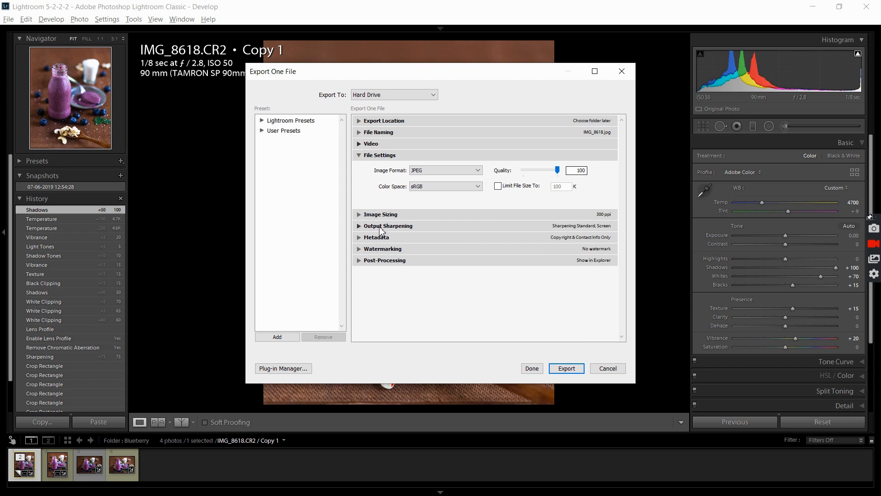
- Set the export's output sharpening to Screen with the Standard amount
click(484, 225)
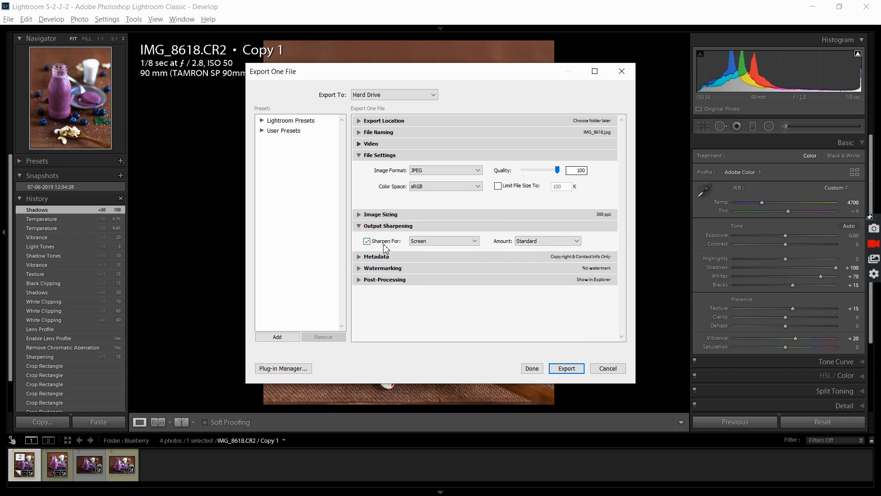
click(431, 242)
click(471, 243)
click(560, 242)
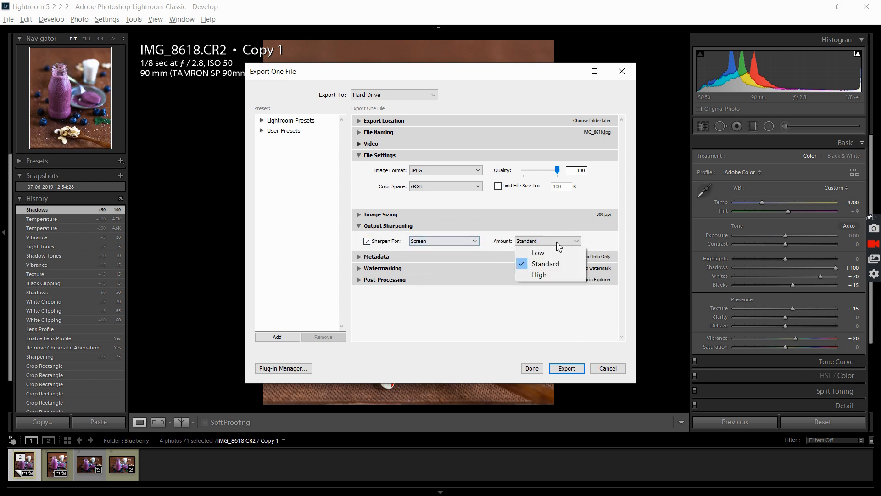
click(561, 261)
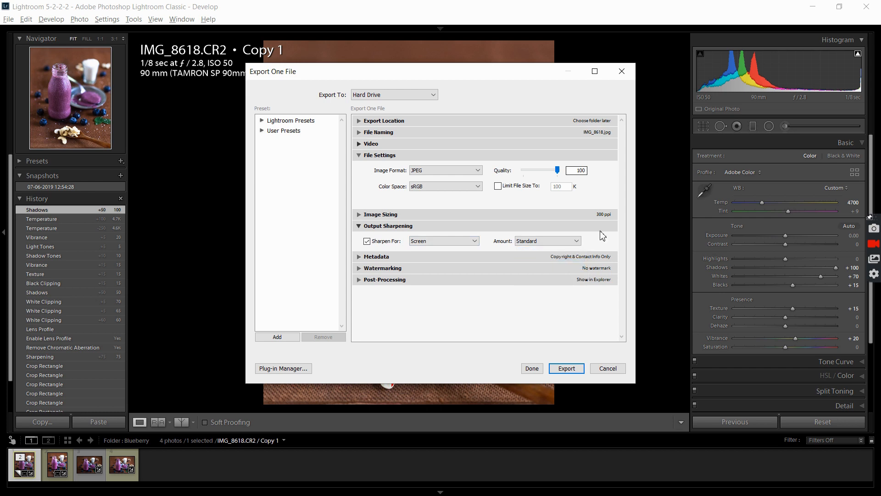
- Set the export metadata to include All Metadata
click(557, 257)
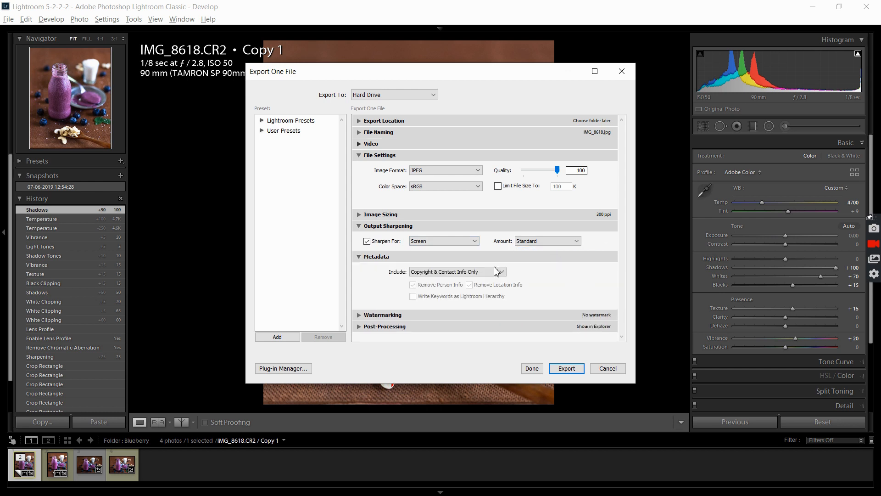
click(385, 226)
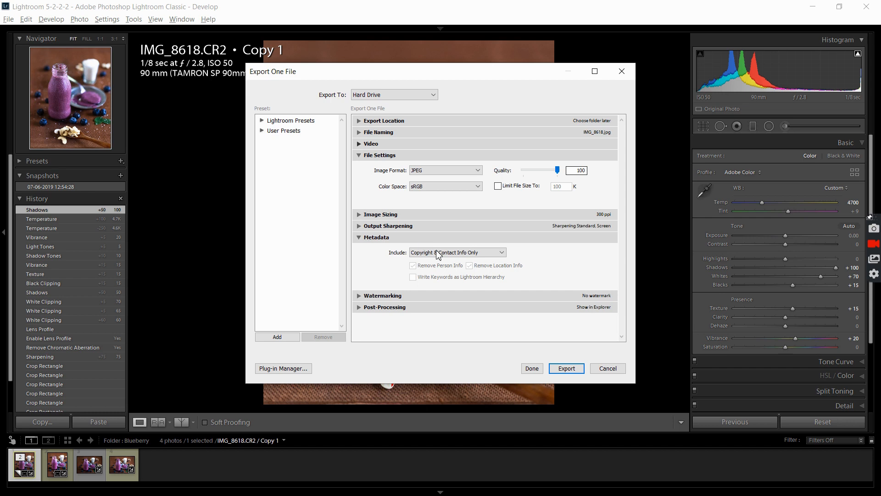
click(438, 252)
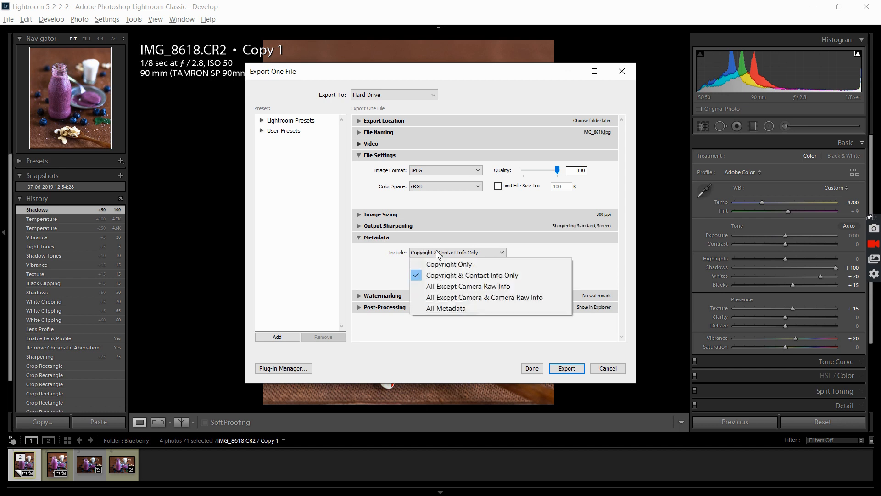
click(466, 308)
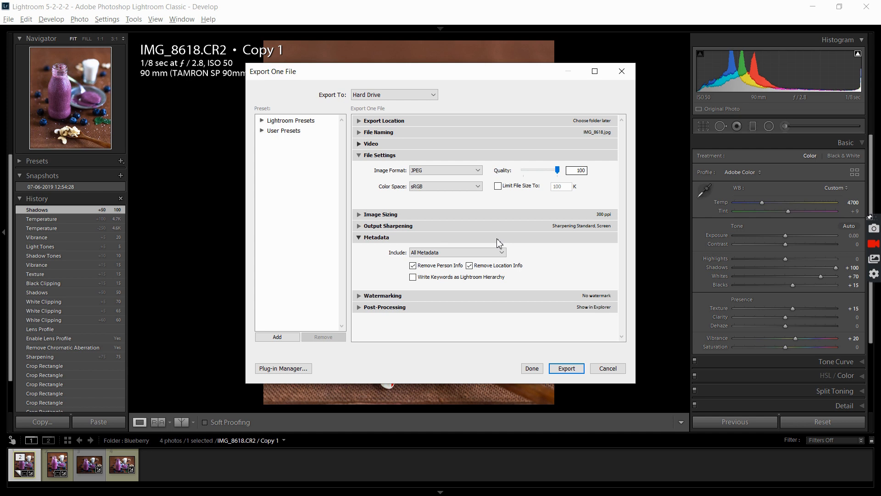
click(464, 254)
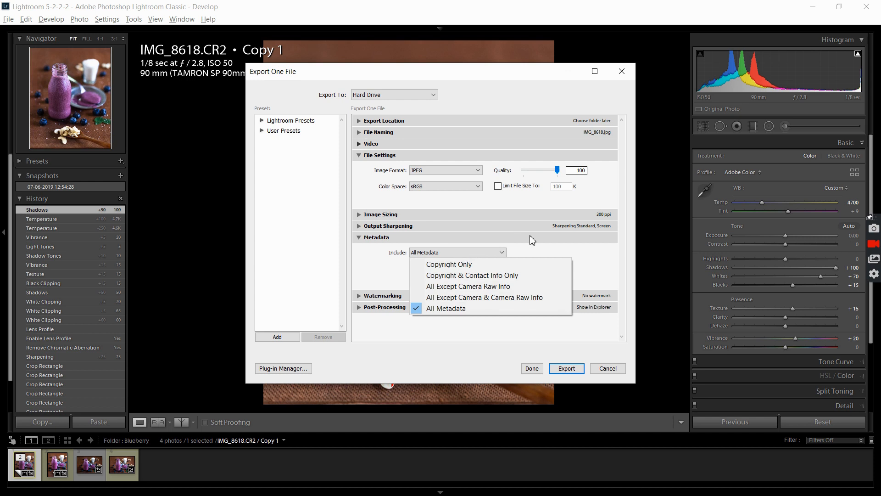
click(554, 249)
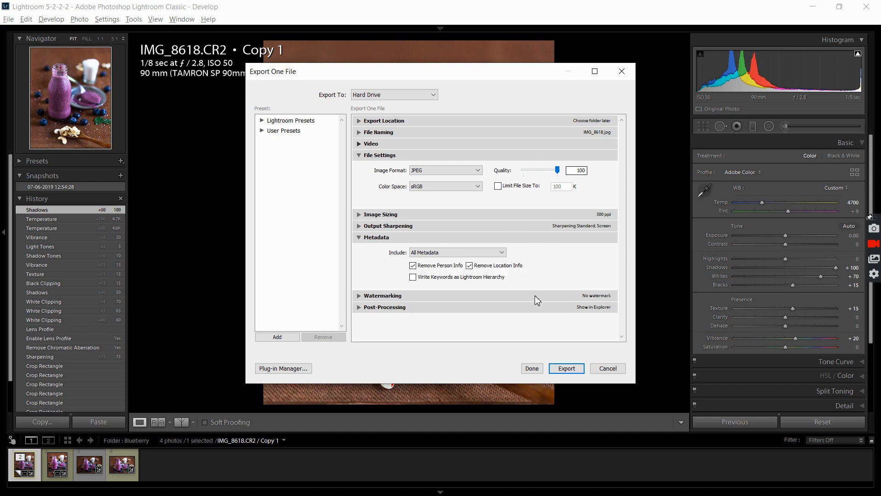
- Check the watermarking options and set the after-export action to Show in Explorer
click(521, 296)
click(523, 296)
click(512, 307)
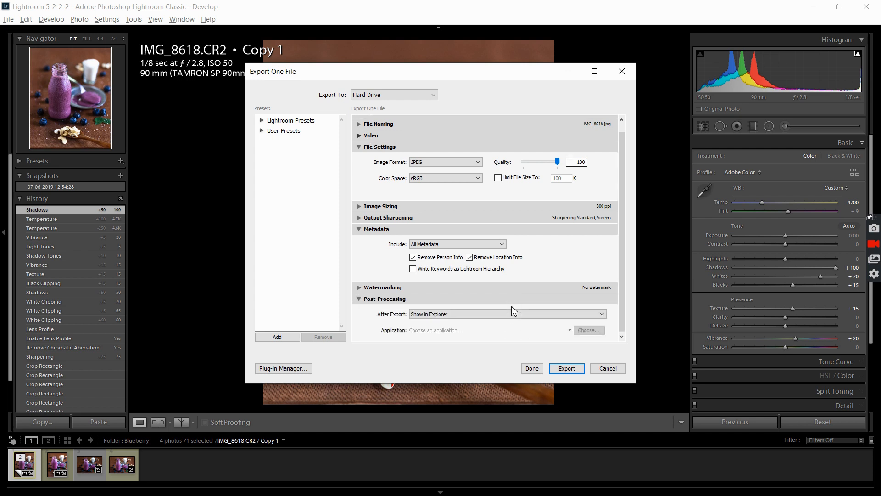
click(454, 319)
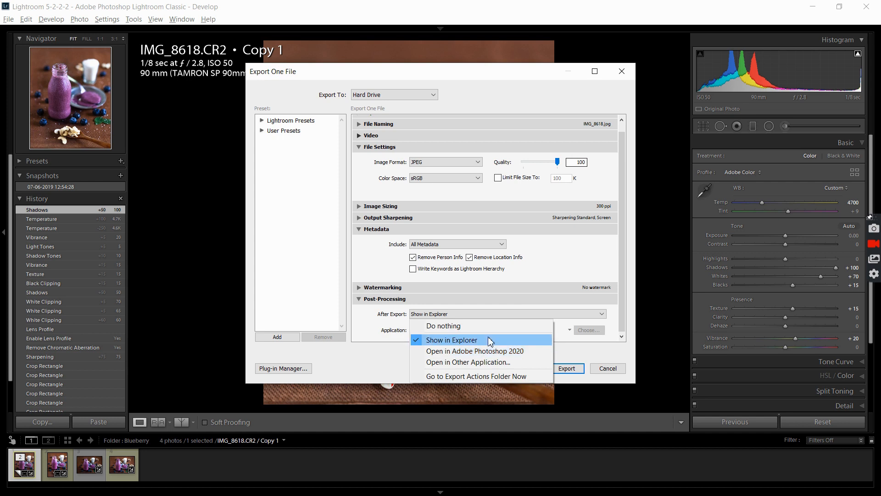
click(490, 340)
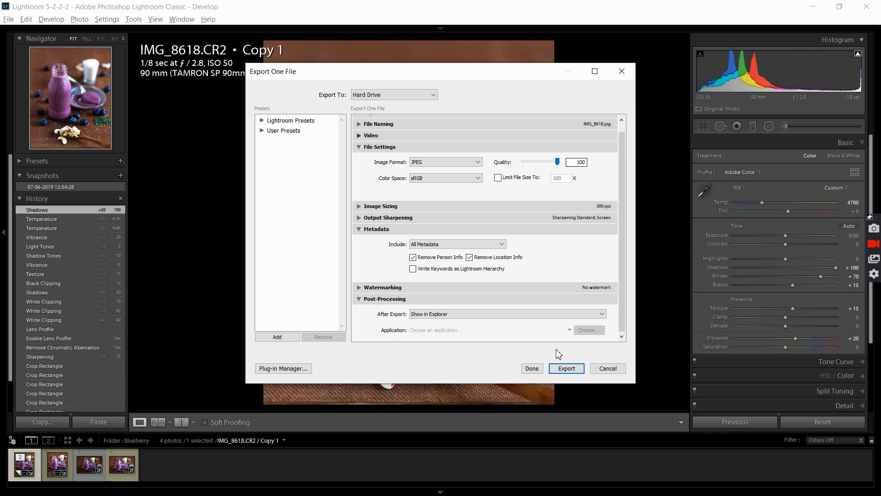
- Export the photo into a new folder named Blueberry Milkshake inside the Dropbox Instagram folder
click(566, 368)
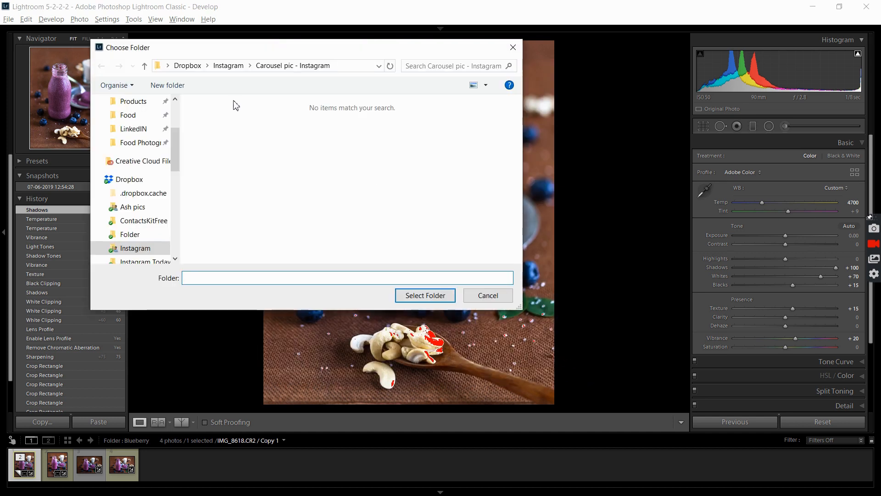
click(228, 65)
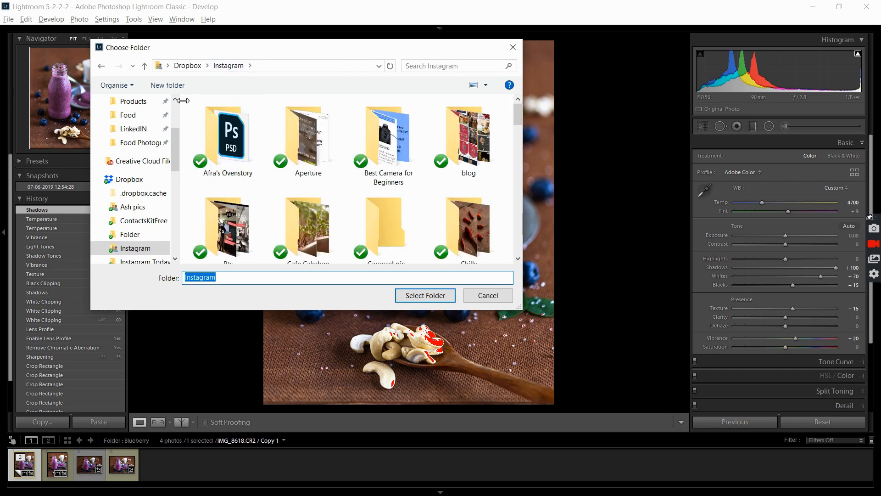
click(183, 85)
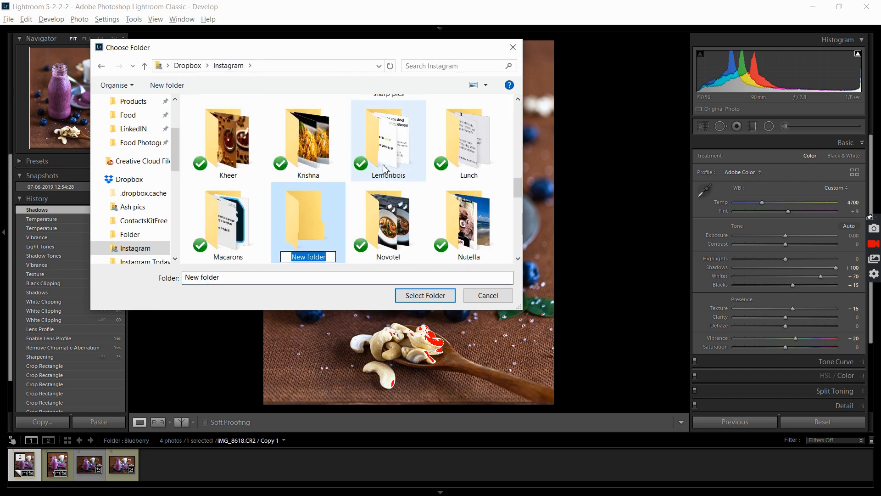
text(Blueberry )
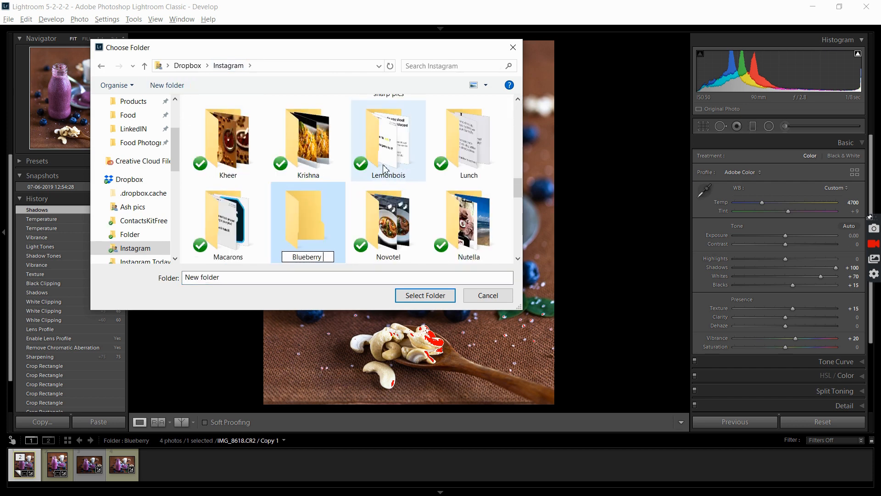
text(Milkshake)
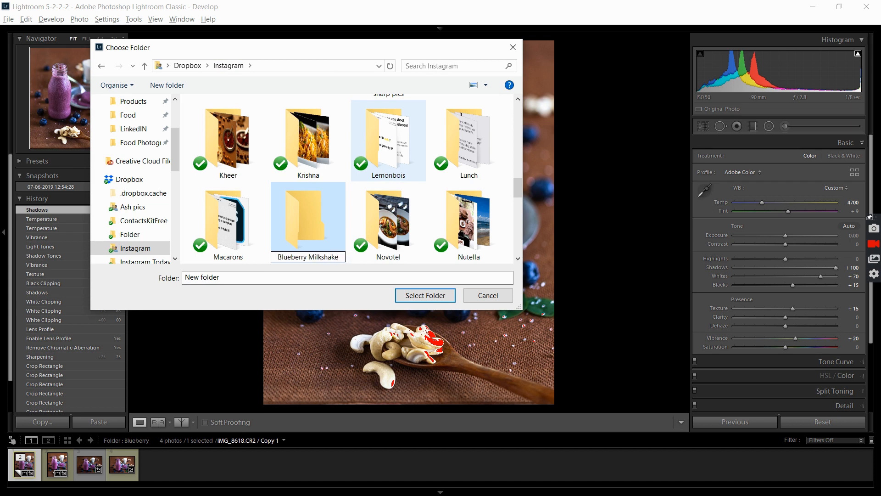
key(Return)
key(Return)
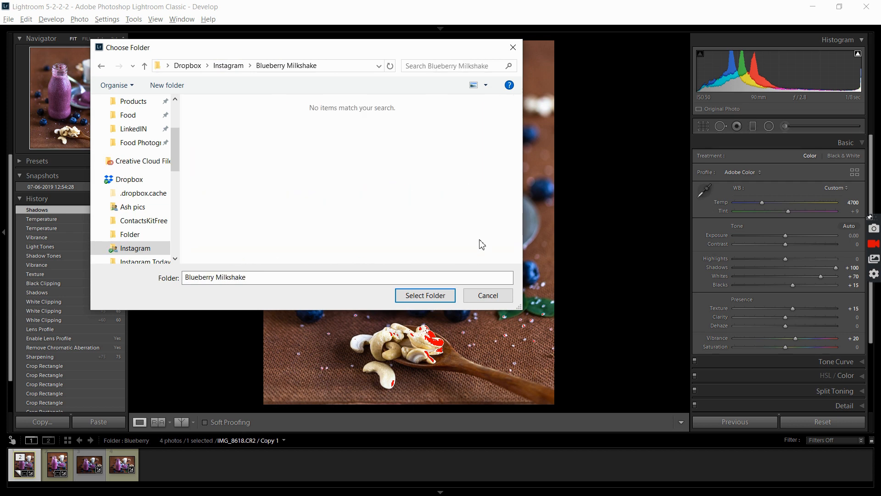
click(429, 294)
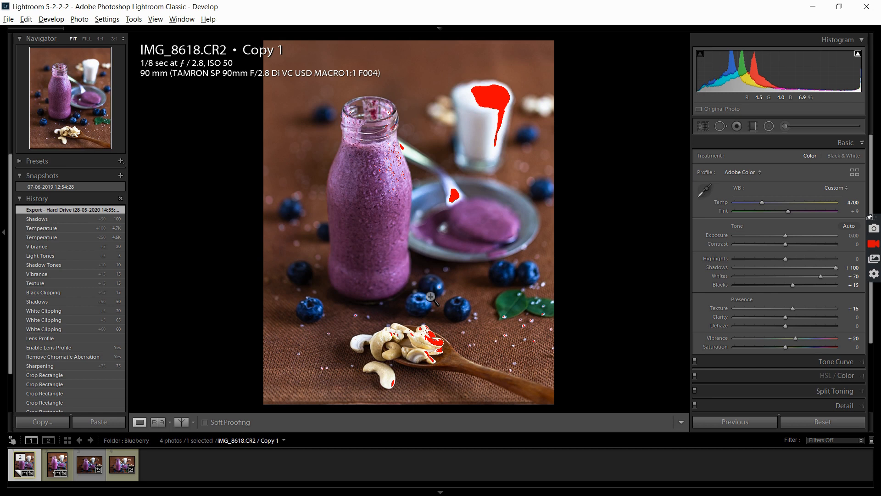
- View the exported IMG_8618.jpg in IrfanView, close it and return to Lightroom
mouse_move(448, 26)
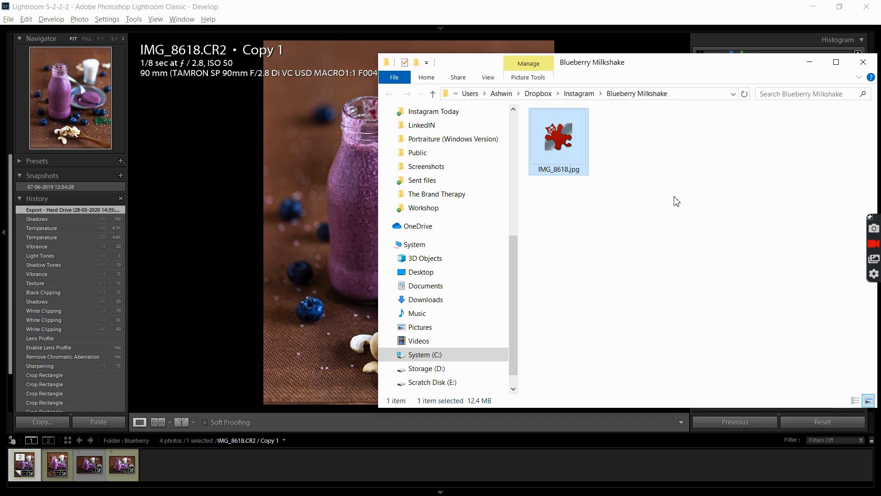
double_click(582, 150)
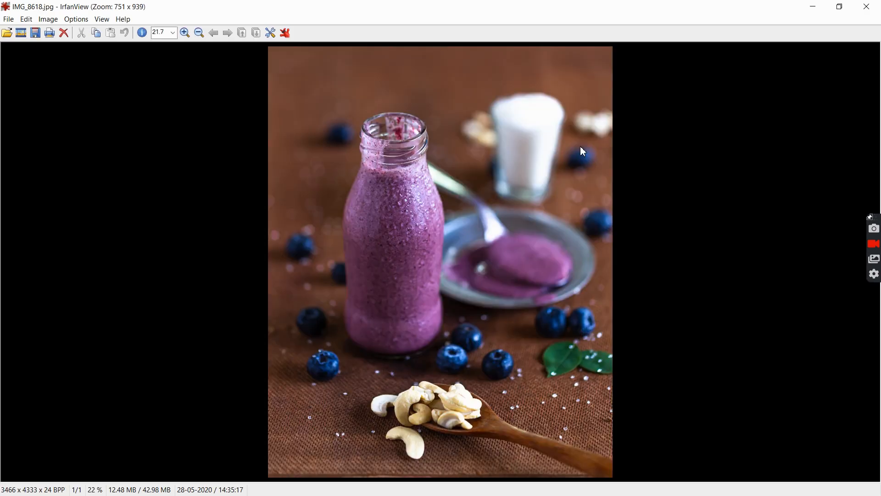
key(Escape)
click(225, 235)
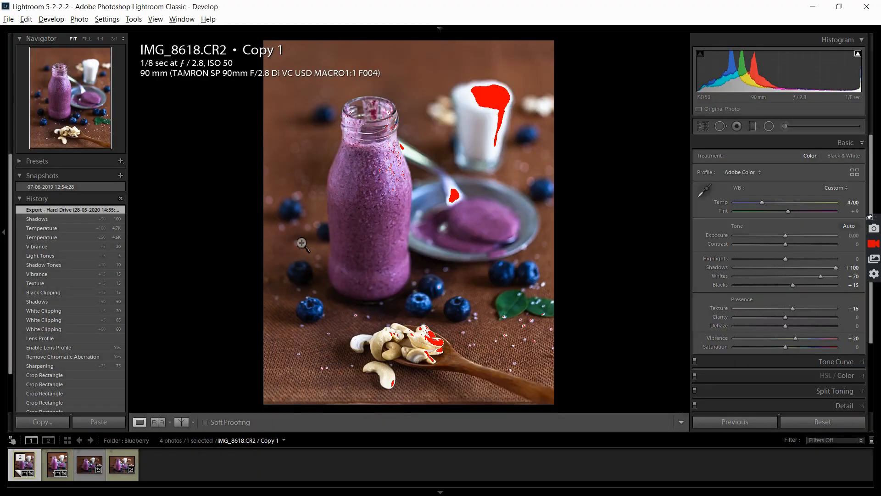
- Compare the photo's last Crop Rectangle history state with the Export state twice, ending on the Export state
scroll(71, 285, down, 3)
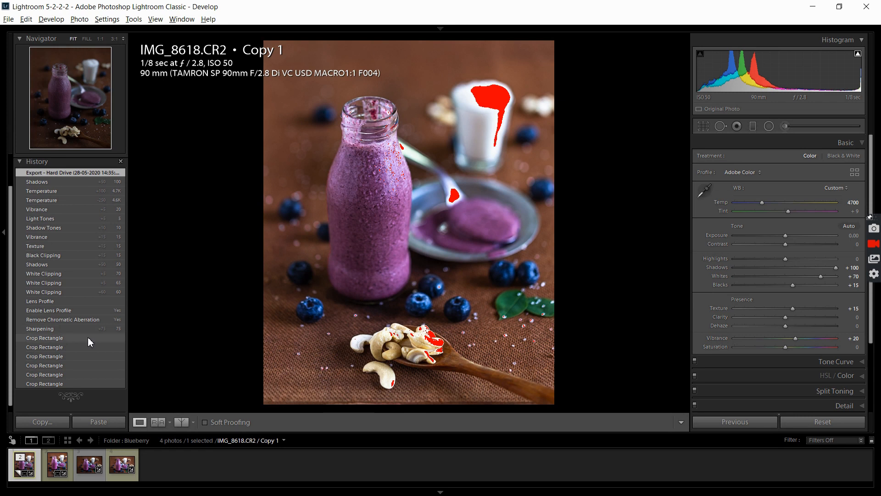
click(88, 338)
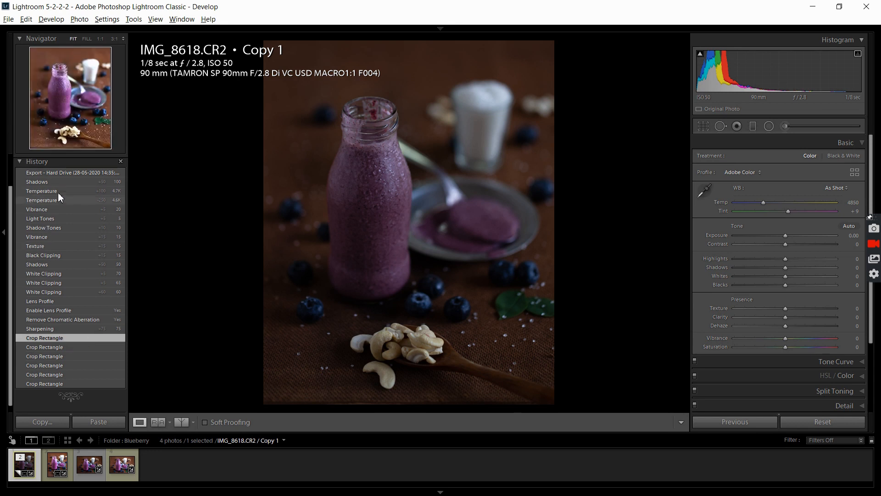
click(71, 176)
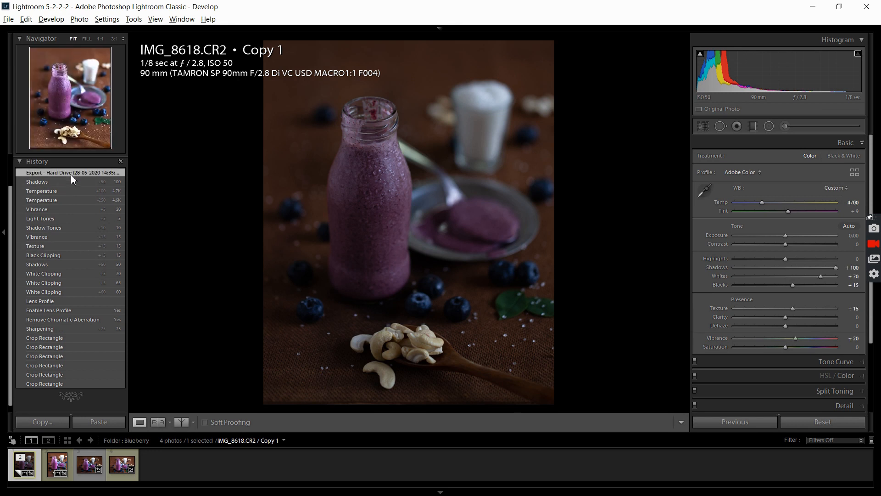
click(80, 327)
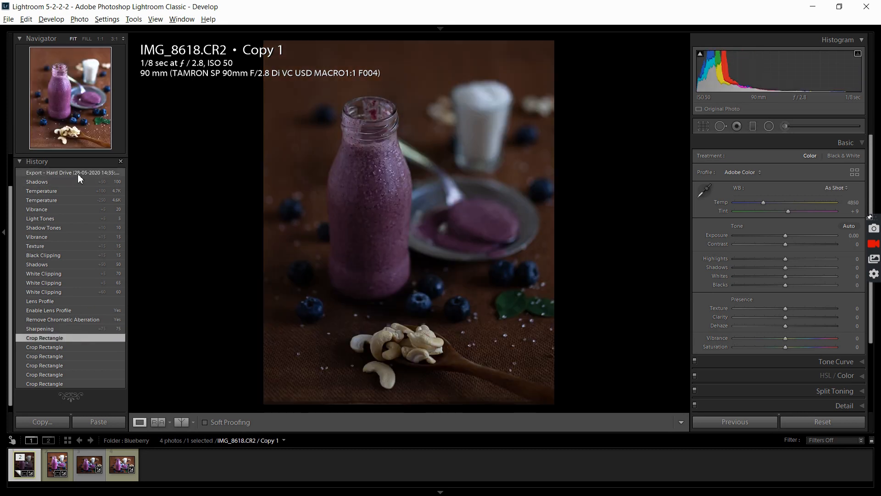
click(78, 174)
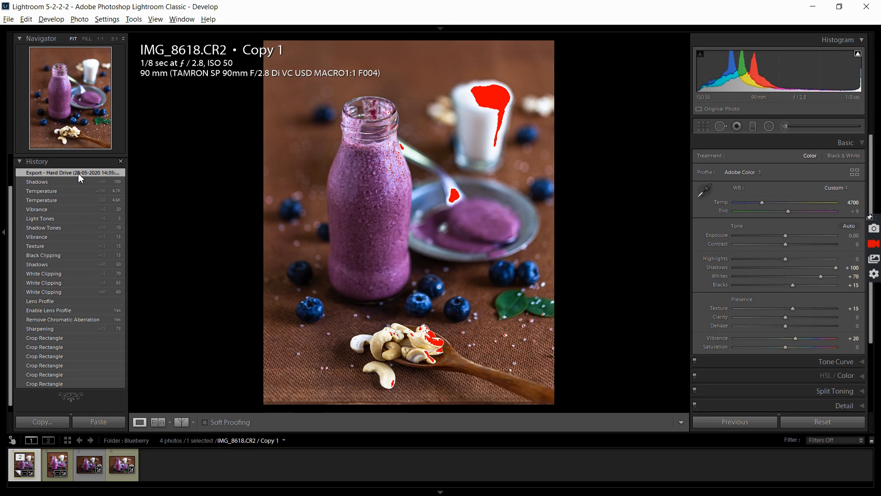